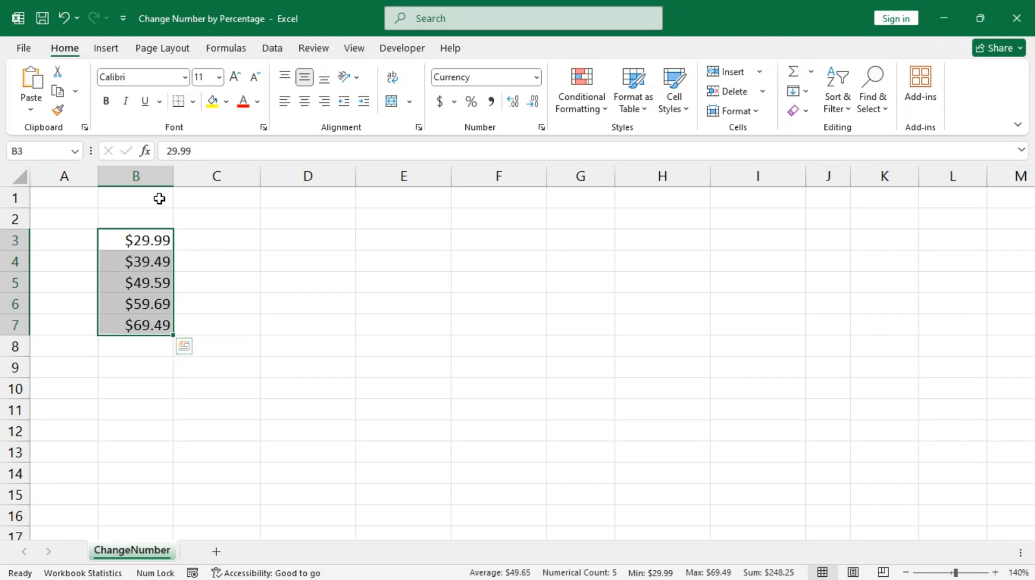
Enter 10% in cell B1, then select C3:C7 for the percentage amounts.
{"action": "left_click", "coordinate": [161, 199]}
{"action": "type", "text": "10"}
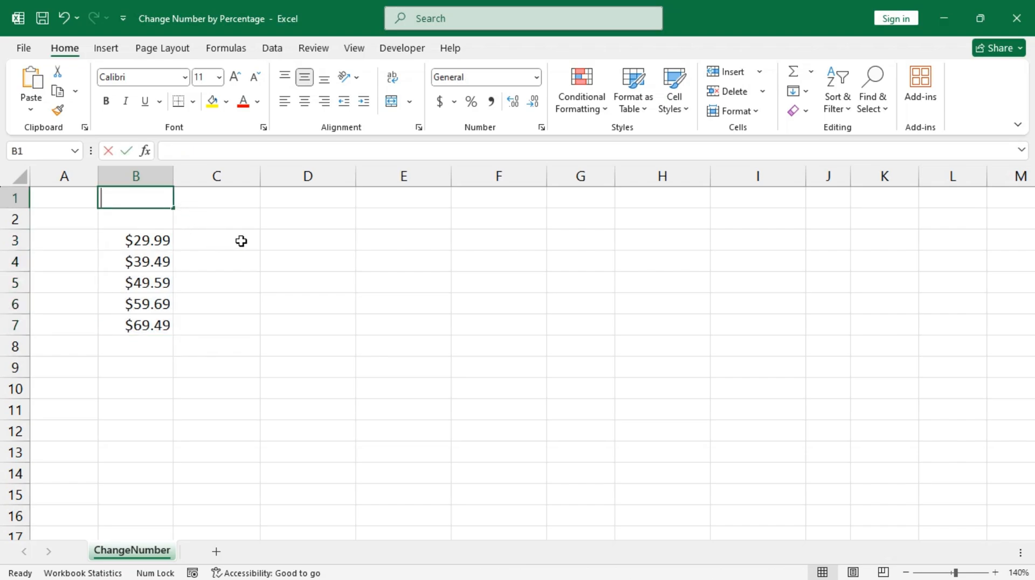
{"action": "type", "text": "%"}
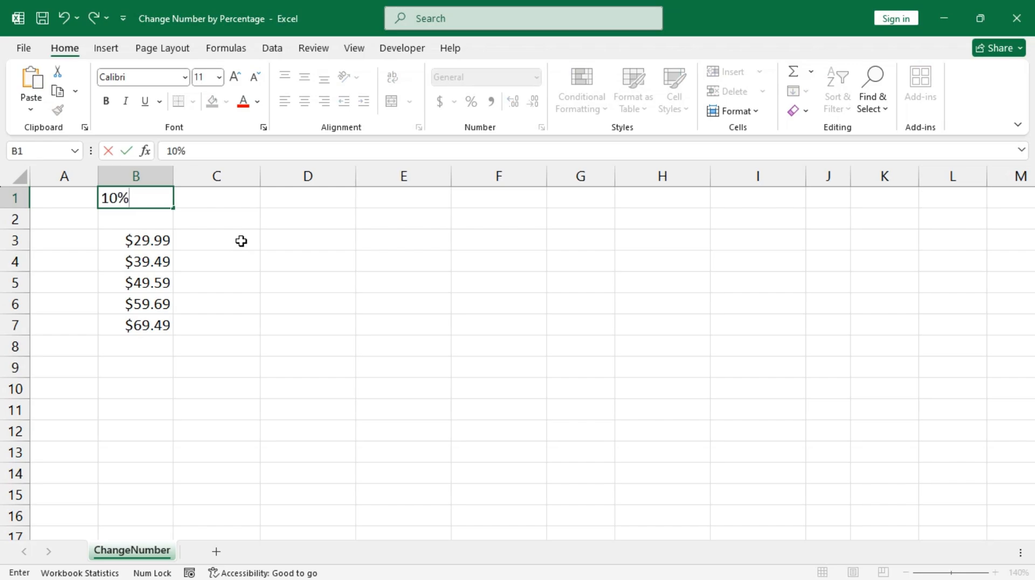
{"action": "key", "text": "ctrl+Return"}
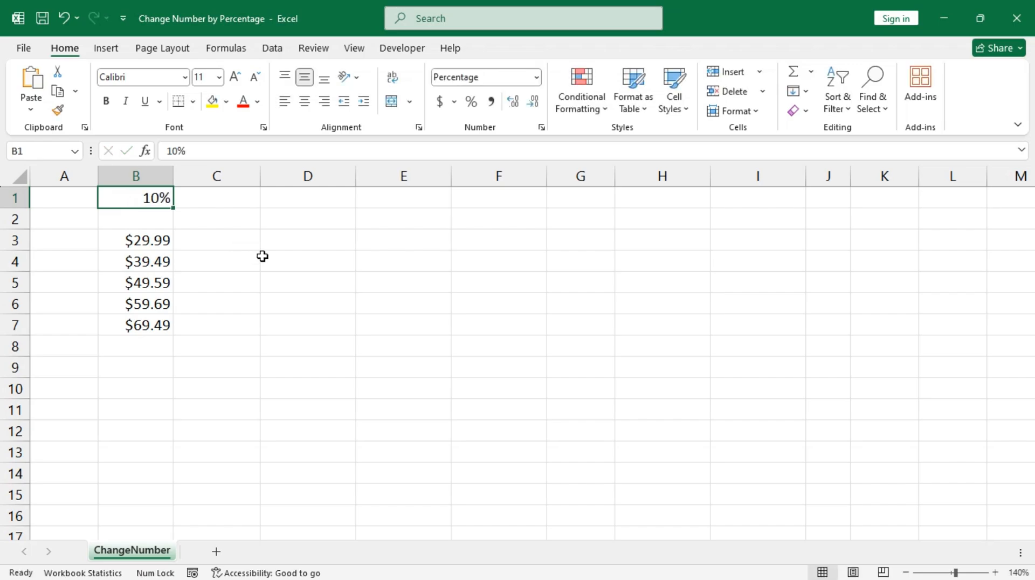
{"action": "left_click_drag", "start_coordinate": [218, 243], "coordinate": [217, 325]}
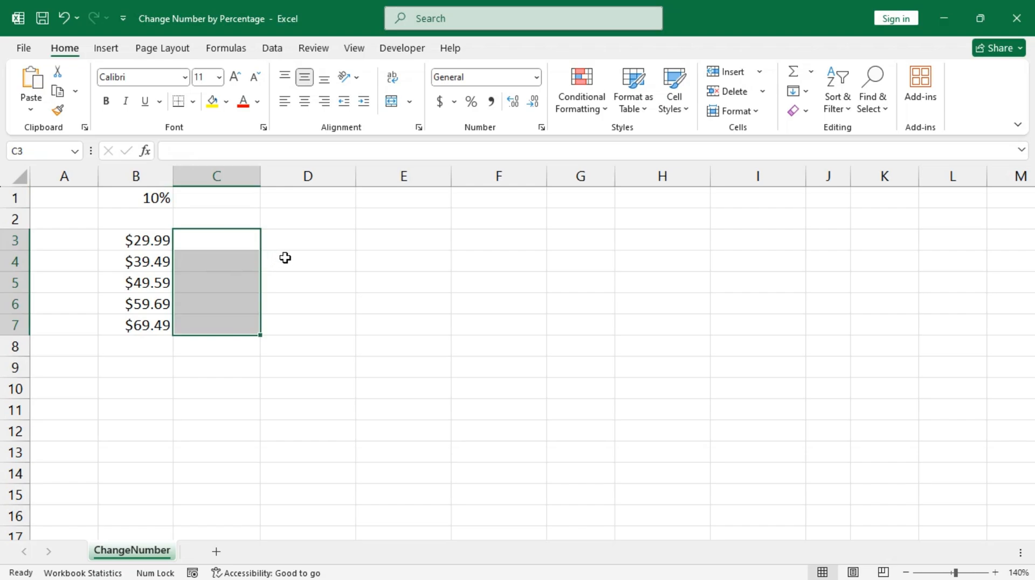
Fill C3:C7 with =B3*10% formulas, giving $3.00 to $6.95.
{"action": "type", "text": "="}
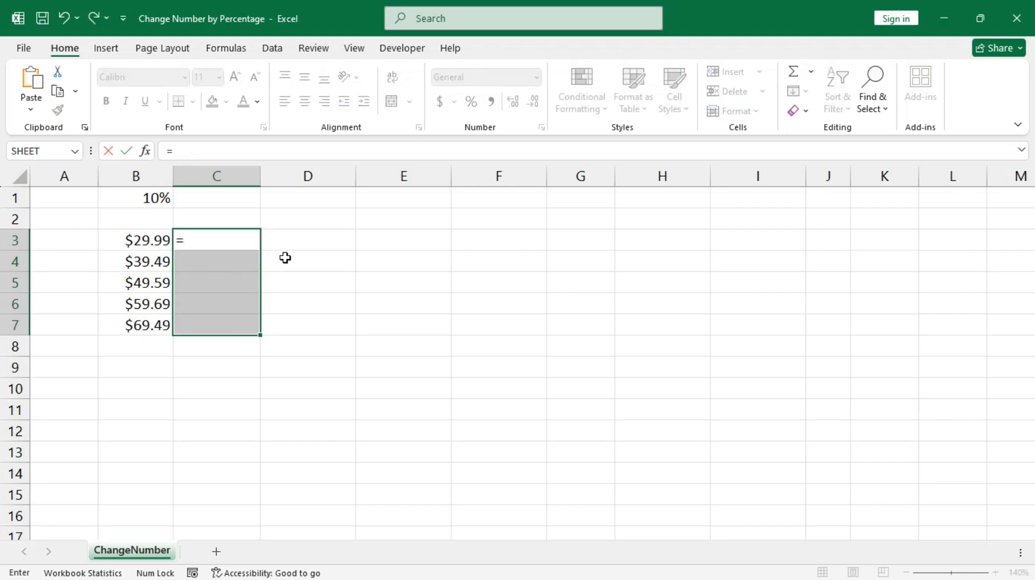
{"action": "key", "text": "Left"}
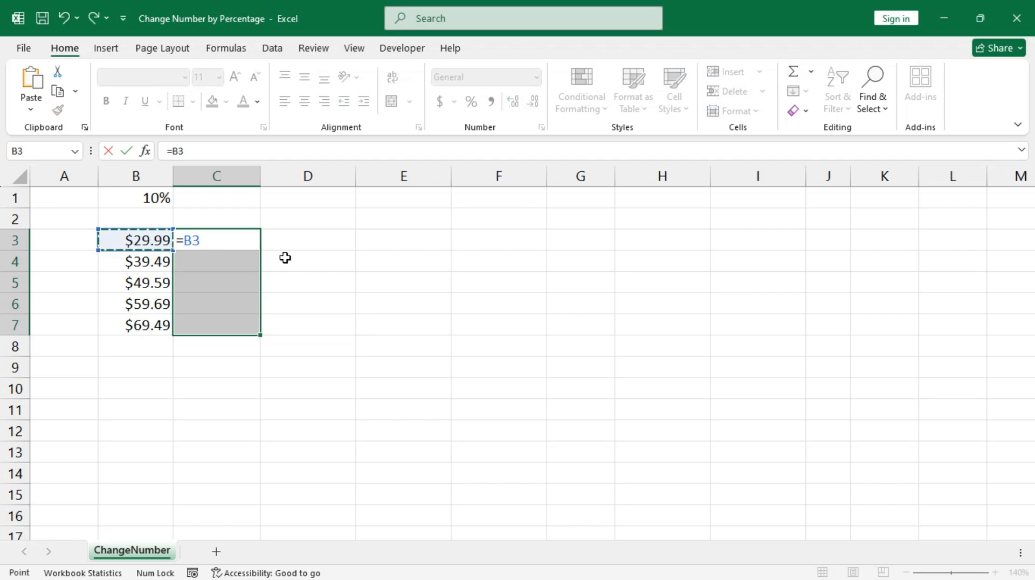
{"action": "type", "text": "*10%"}
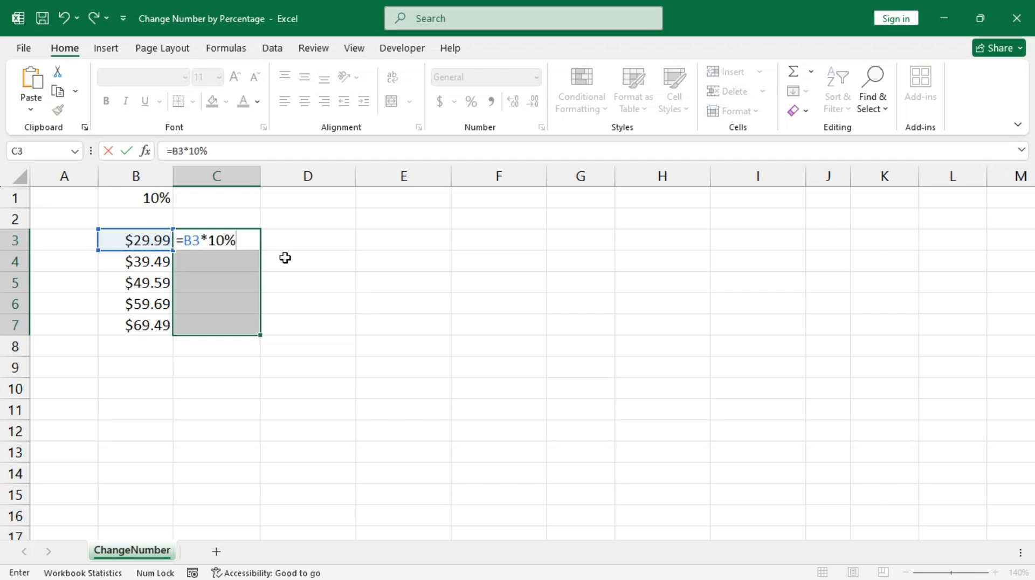
{"action": "key", "text": "Return"}
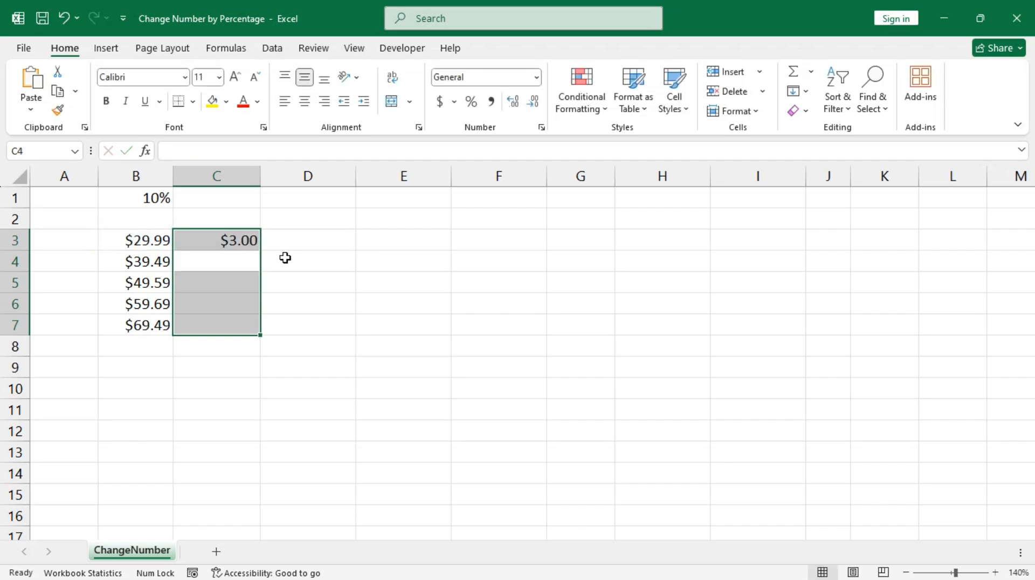
{"action": "key", "text": "ctrl+d"}
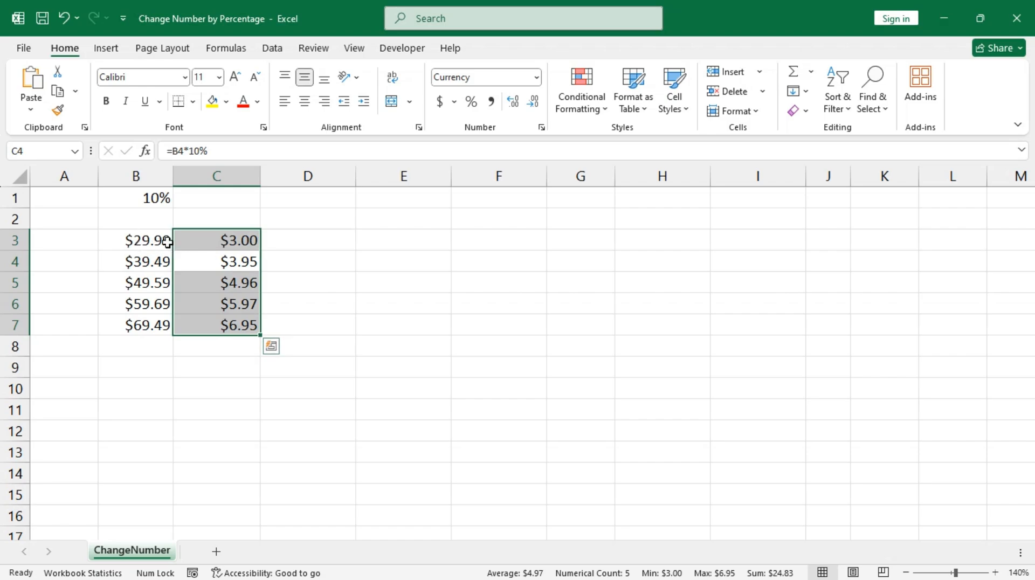
{"action": "left_click", "coordinate": [310, 244]}
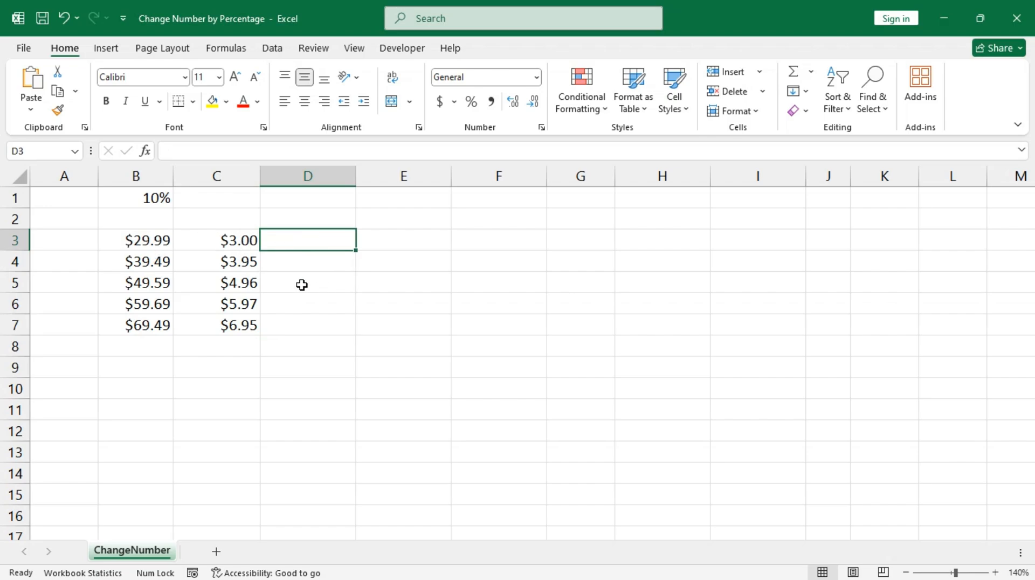
Fill D3:D7 with =SUM(B3:C3) formulas, giving $32.99 to $76.44.
{"action": "left_click_drag", "start_coordinate": [307, 240], "coordinate": [312, 324]}
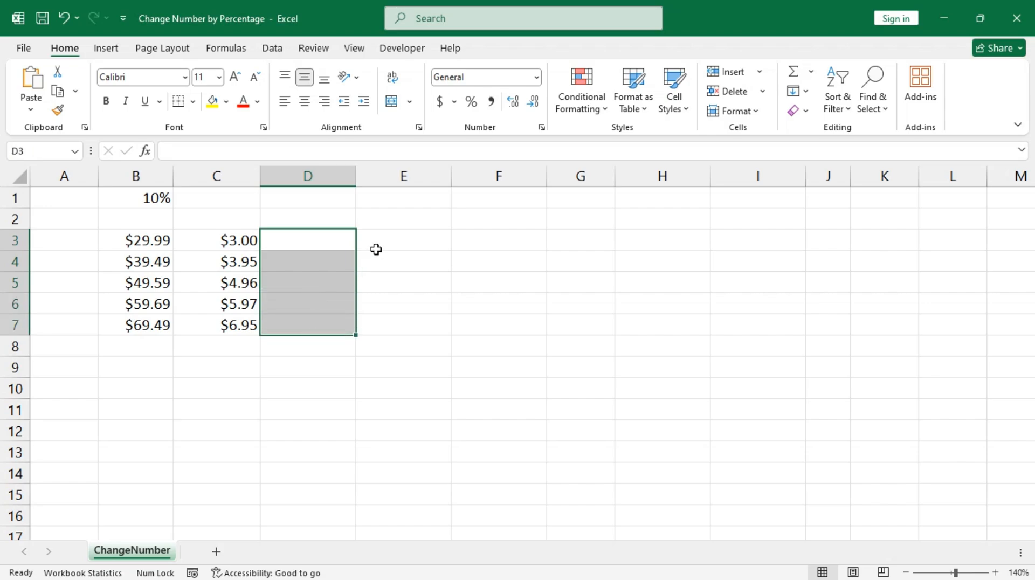
{"action": "type", "text": "=sum"}
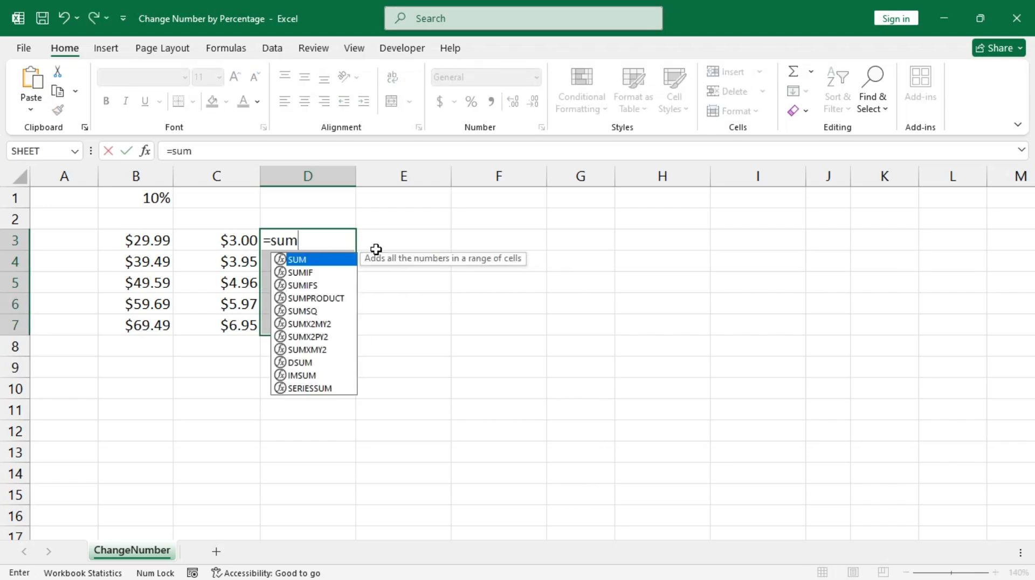
{"action": "key", "text": "Tab"}
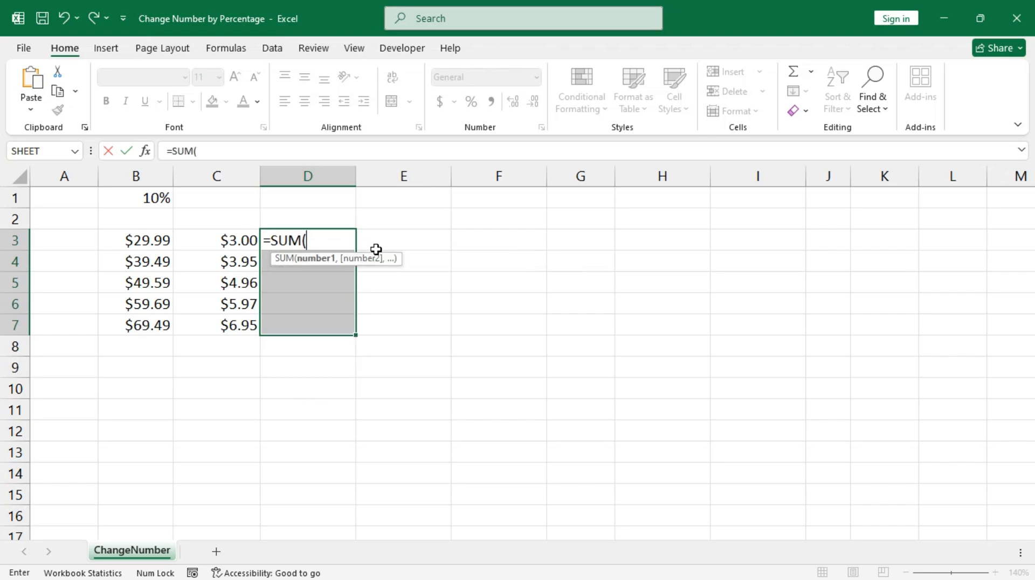
{"action": "key", "text": "Left"}
{"action": "key", "text": "shift+Left"}
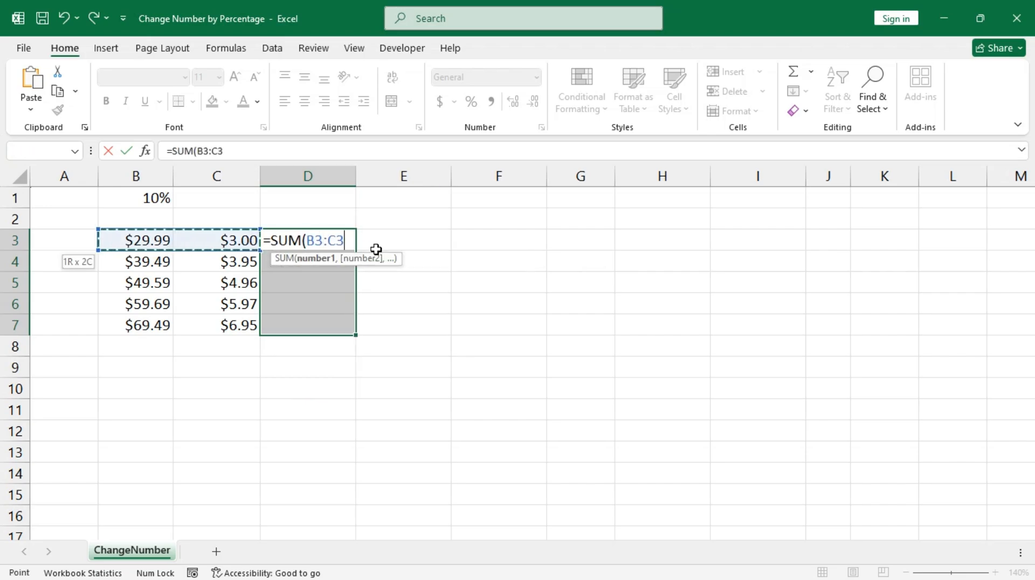
{"action": "key", "text": "Return"}
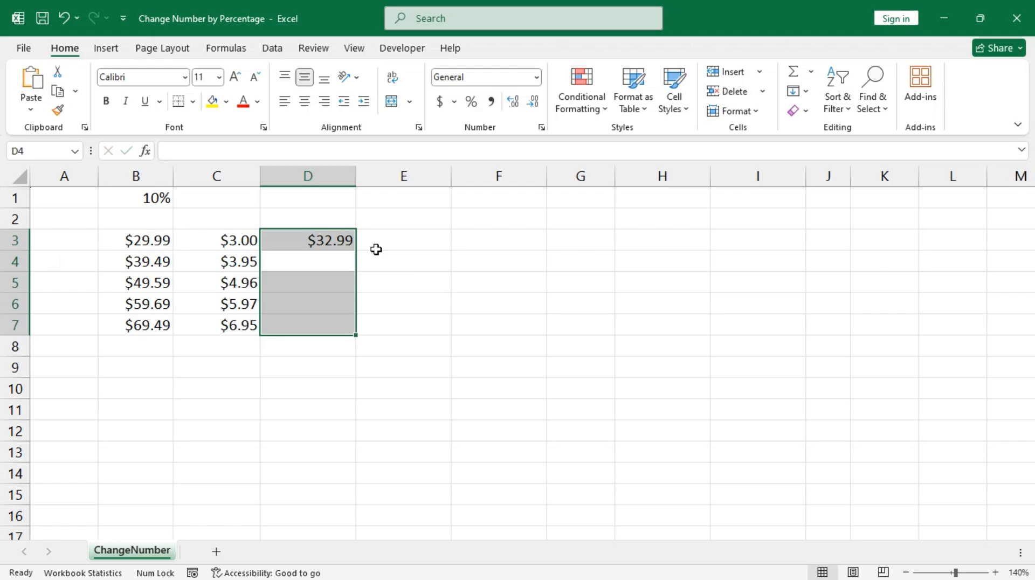
{"action": "key", "text": "ctrl+d"}
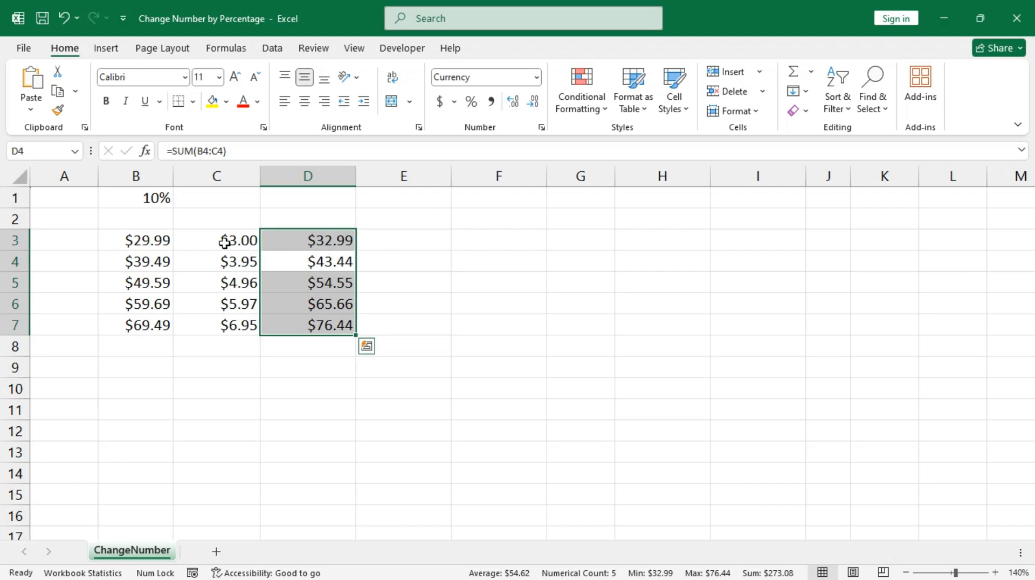
{"action": "left_click", "coordinate": [224, 242]}
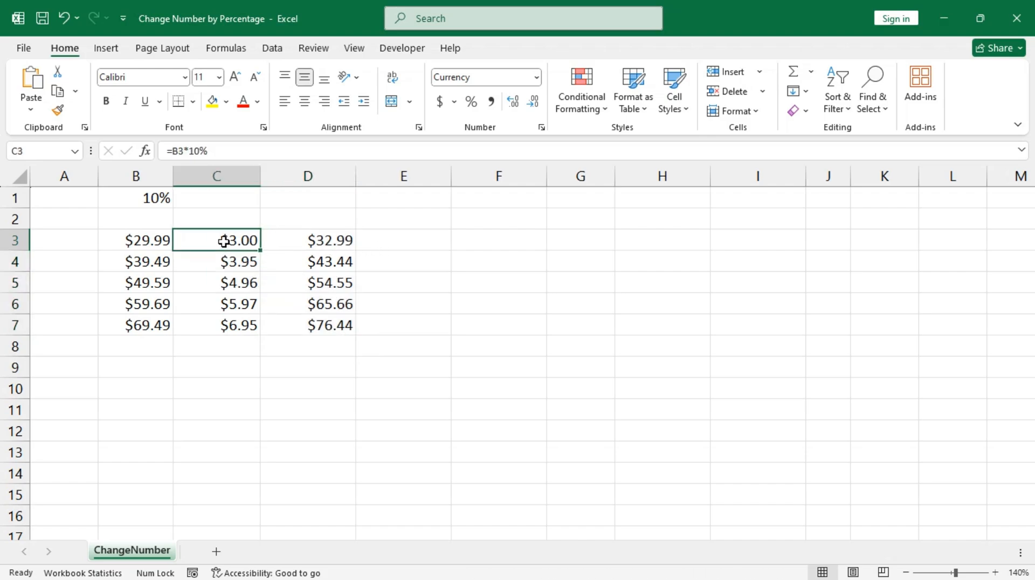
Change C3's formula to =B3*$B$1, replacing the fixed 10% with an absolute reference.
{"action": "key", "text": "F2"}
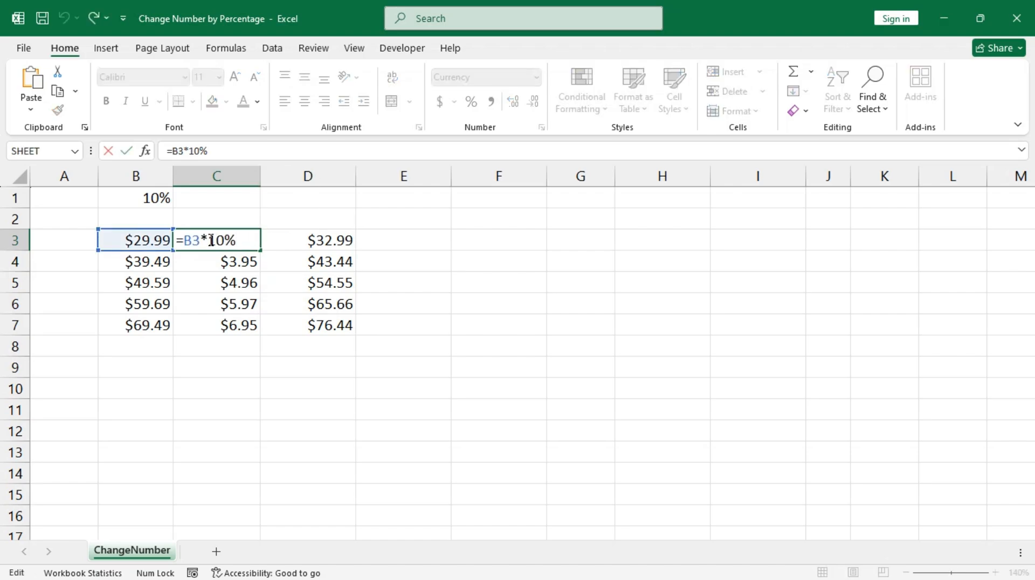
{"action": "left_click_drag", "start_coordinate": [209, 240], "coordinate": [250, 239]}
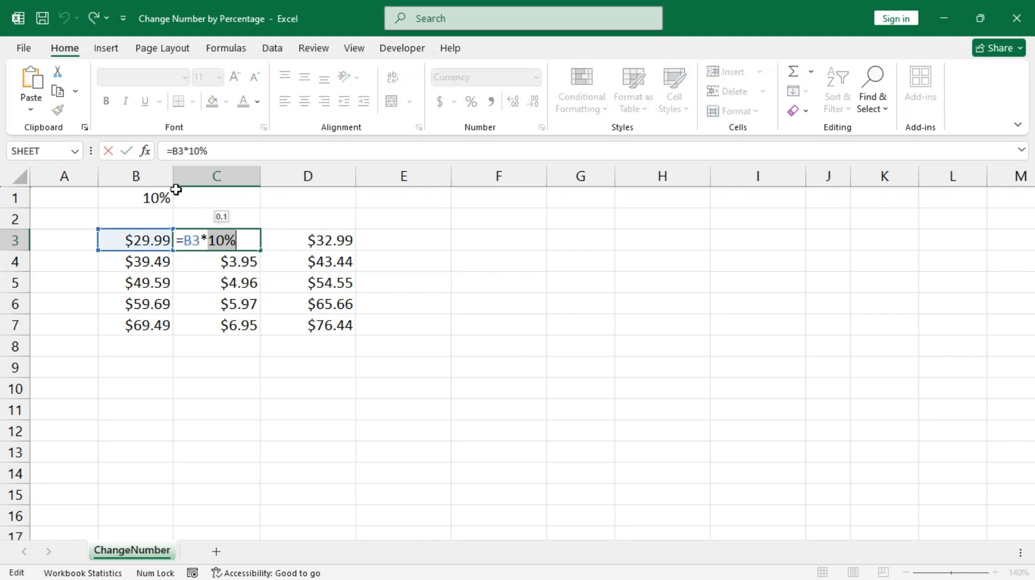
{"action": "left_click", "coordinate": [144, 198]}
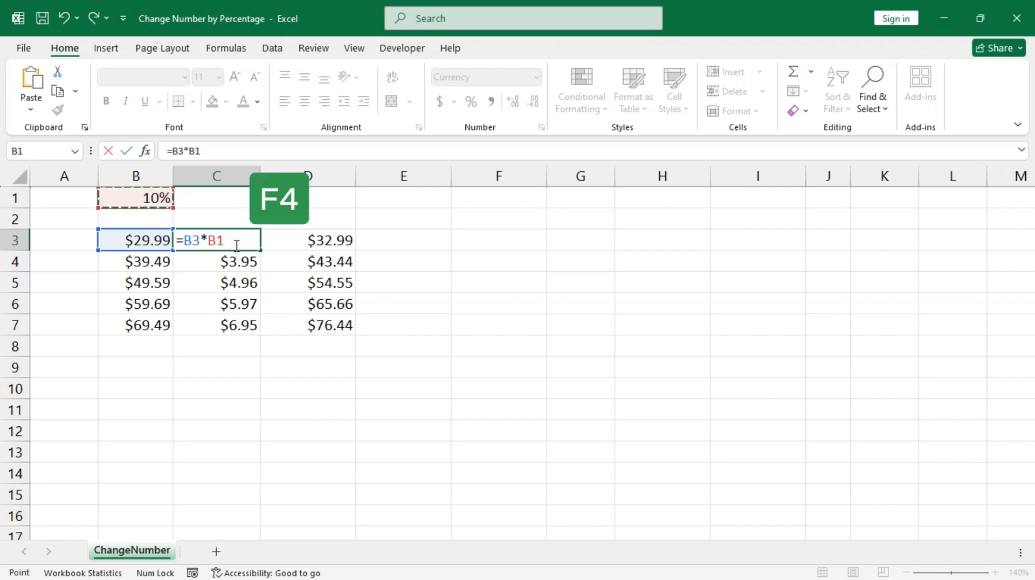
{"action": "key", "text": "F4"}
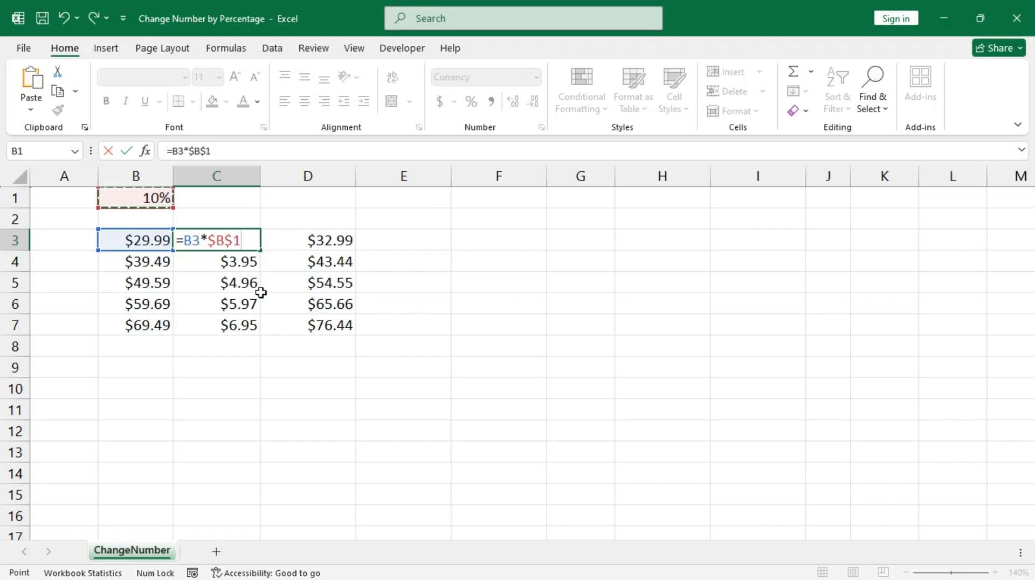
{"action": "key", "text": "Return"}
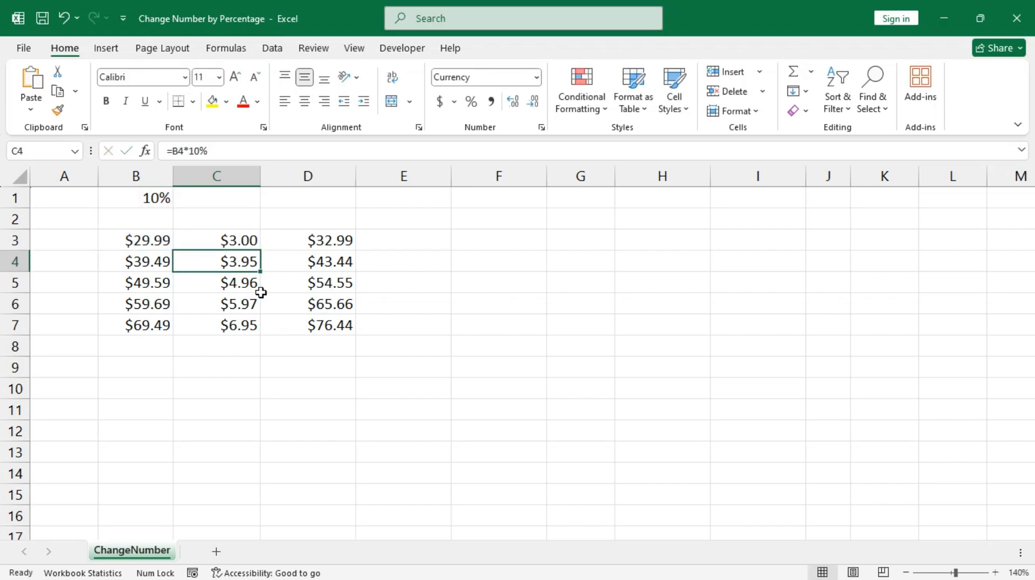
Copy the updated formula down to C7 and verify that C4 reads =B4*$B$1.
{"action": "left_click", "coordinate": [247, 235]}
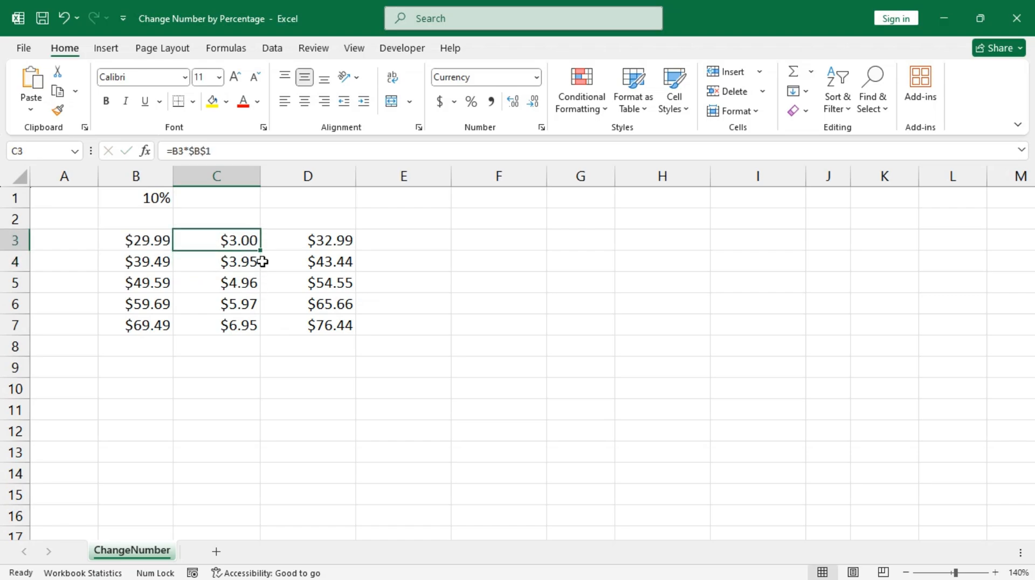
{"action": "left_click_drag", "start_coordinate": [261, 252], "coordinate": [257, 332]}
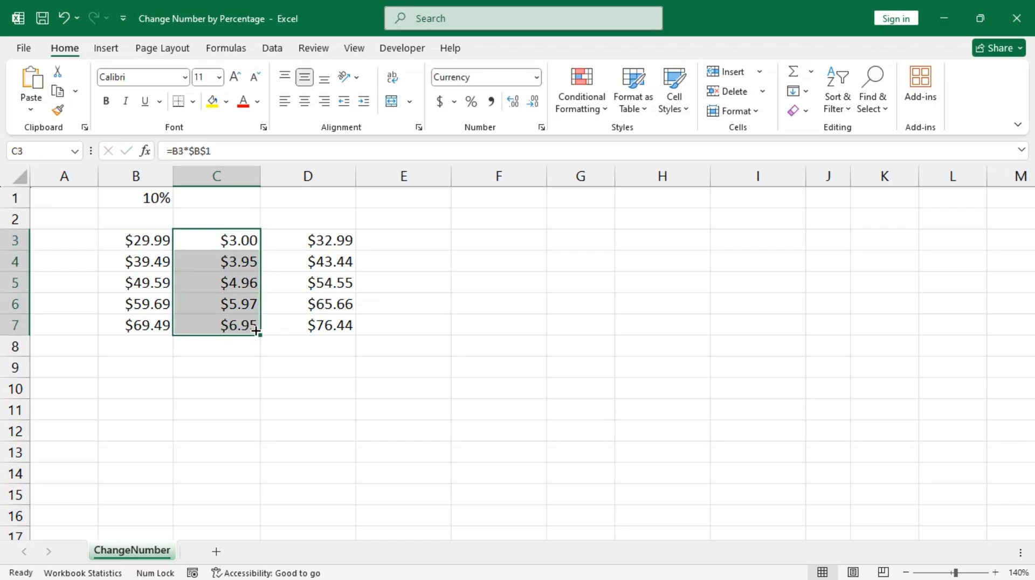
{"action": "left_click", "coordinate": [232, 262]}
{"action": "double_click", "coordinate": [256, 265]}
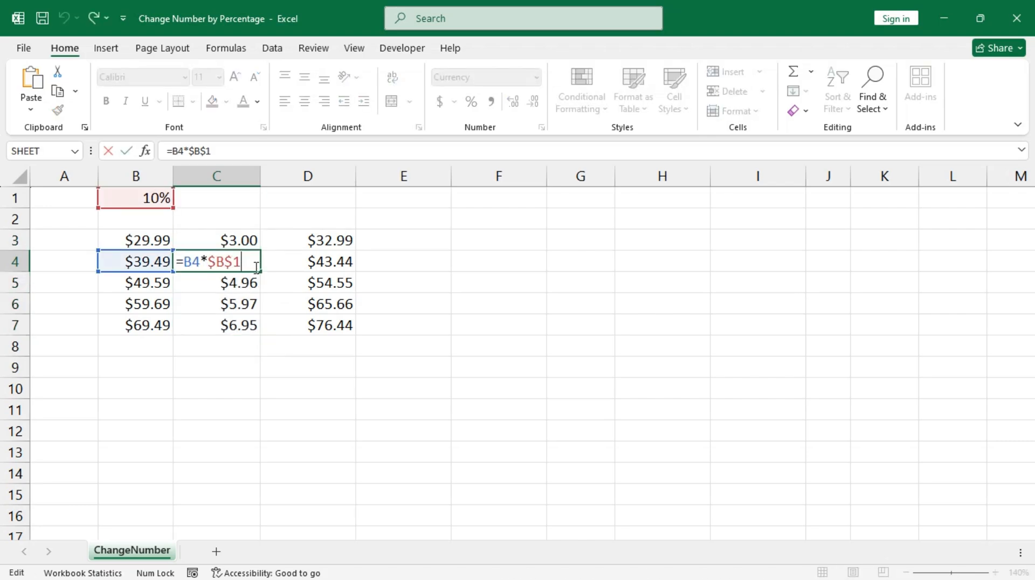
{"action": "key", "text": "Escape"}
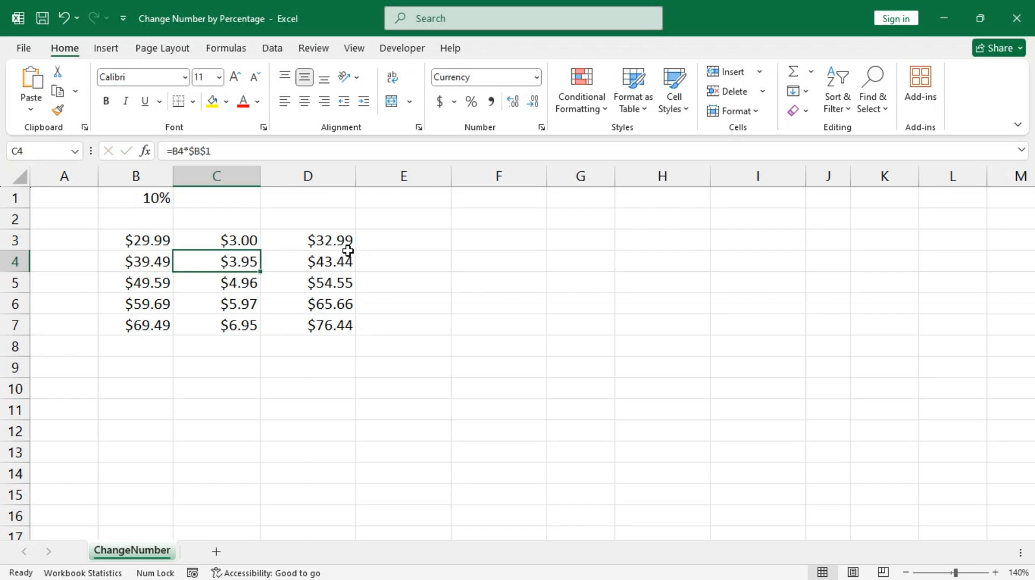
{"action": "left_click", "coordinate": [396, 244]}
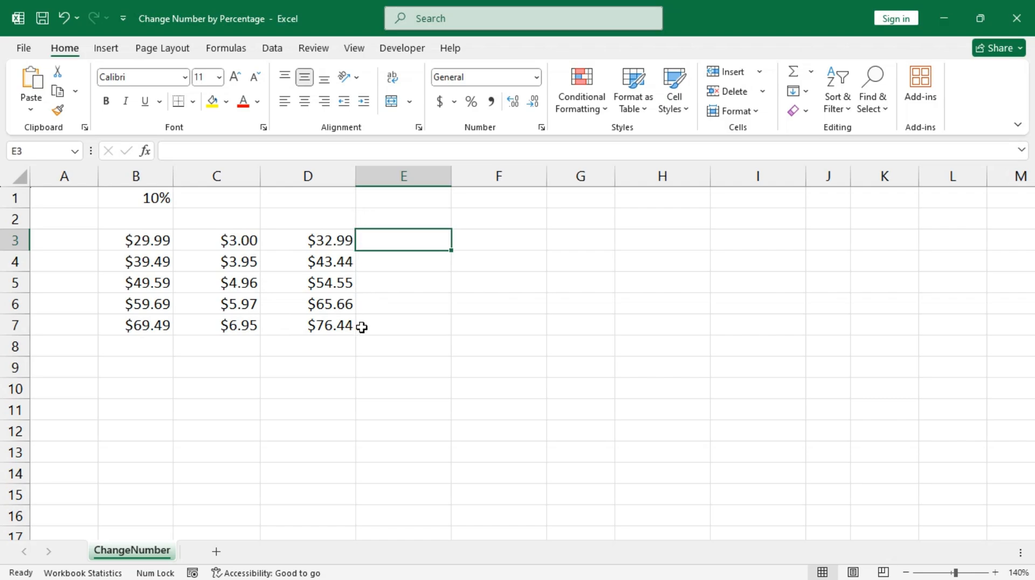
Fill E3:E7 with =(1+$B$1)*B3 formulas, giving $32.99 to $76.44.
{"action": "left_click_drag", "start_coordinate": [407, 244], "coordinate": [413, 326]}
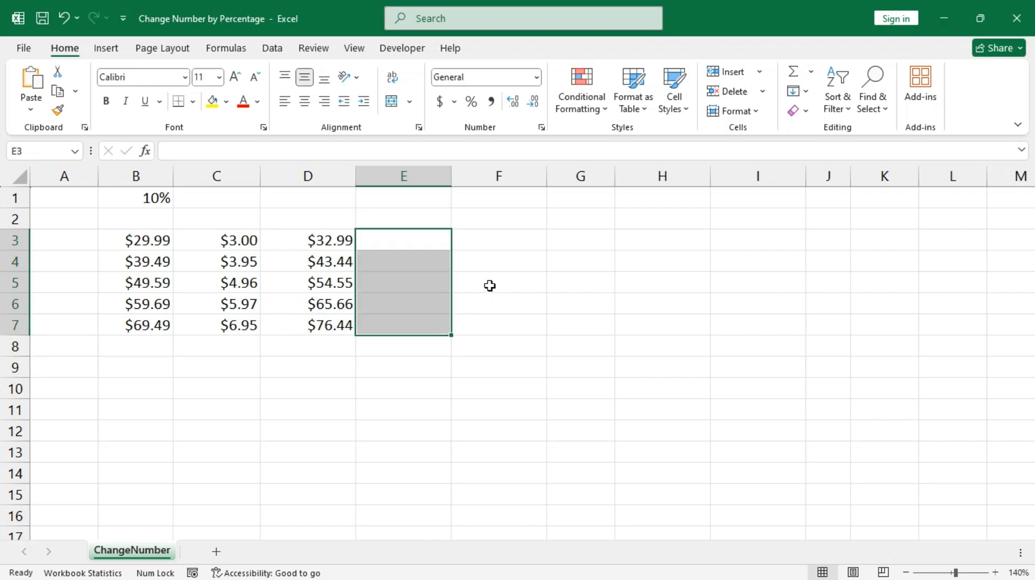
{"action": "type", "text": "="}
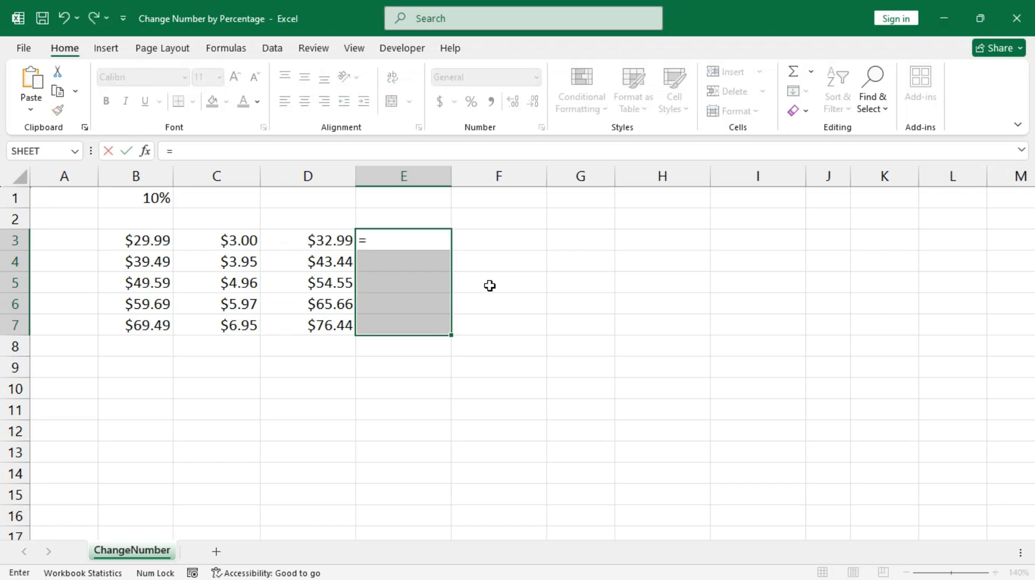
{"action": "type", "text": "(1+"}
{"action": "left_click", "coordinate": [159, 200]}
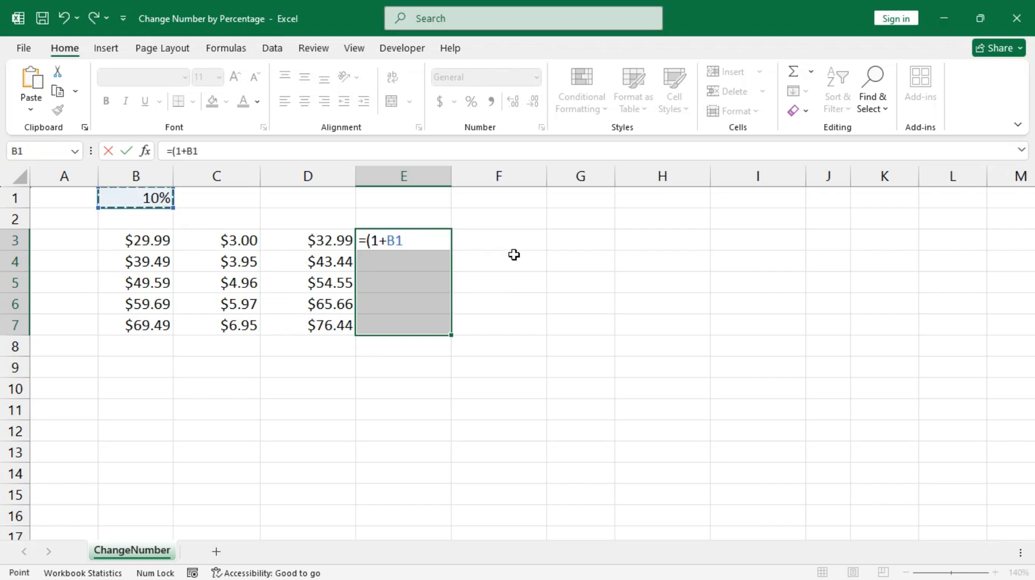
{"action": "key", "text": "F4"}
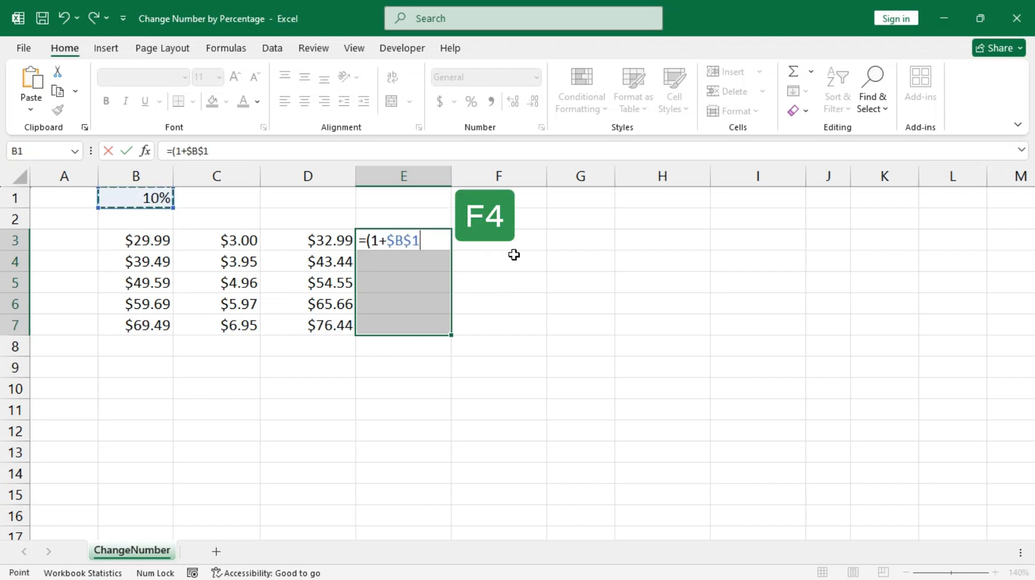
{"action": "type", "text": ")*"}
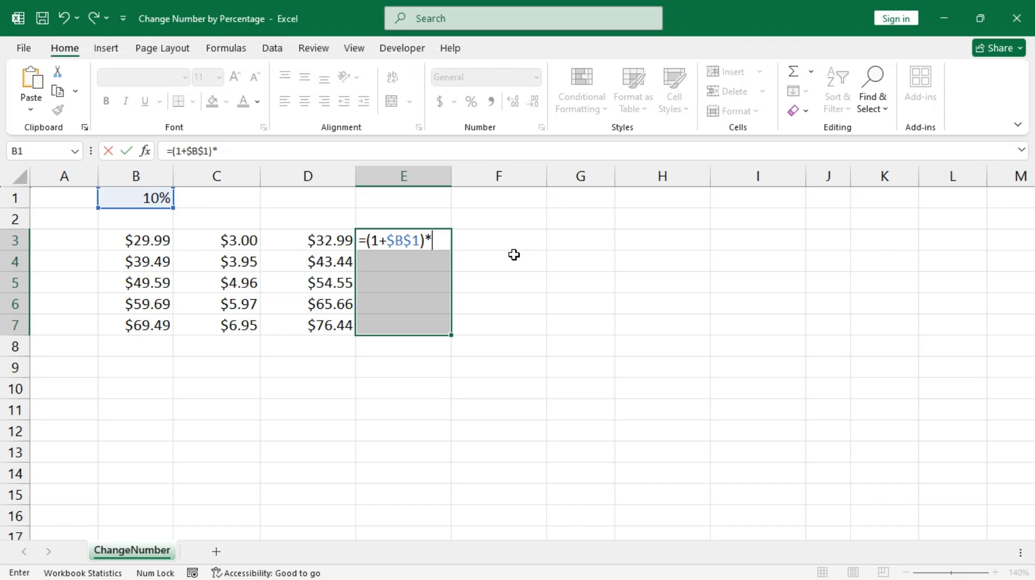
{"action": "key", "text": "Left"}
{"action": "key", "text": "Left"}
{"action": "key", "text": "Left"}
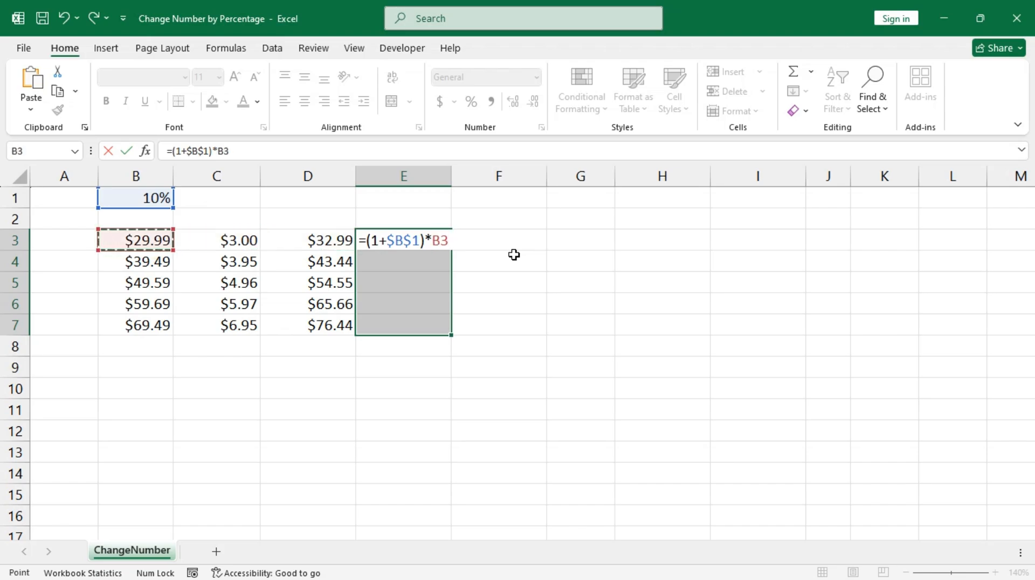
{"action": "key", "text": "Return"}
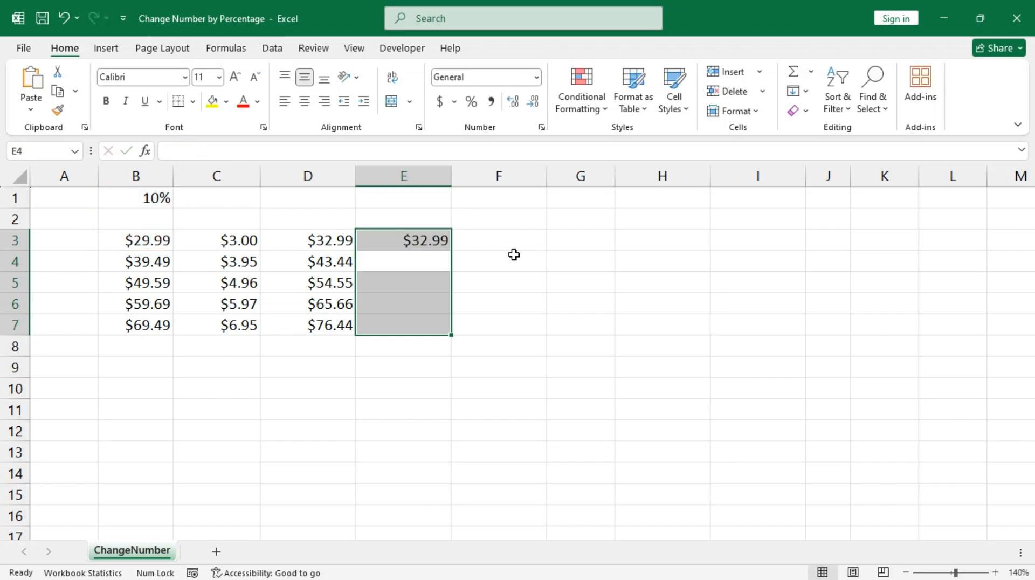
{"action": "key", "text": "ctrl+d"}
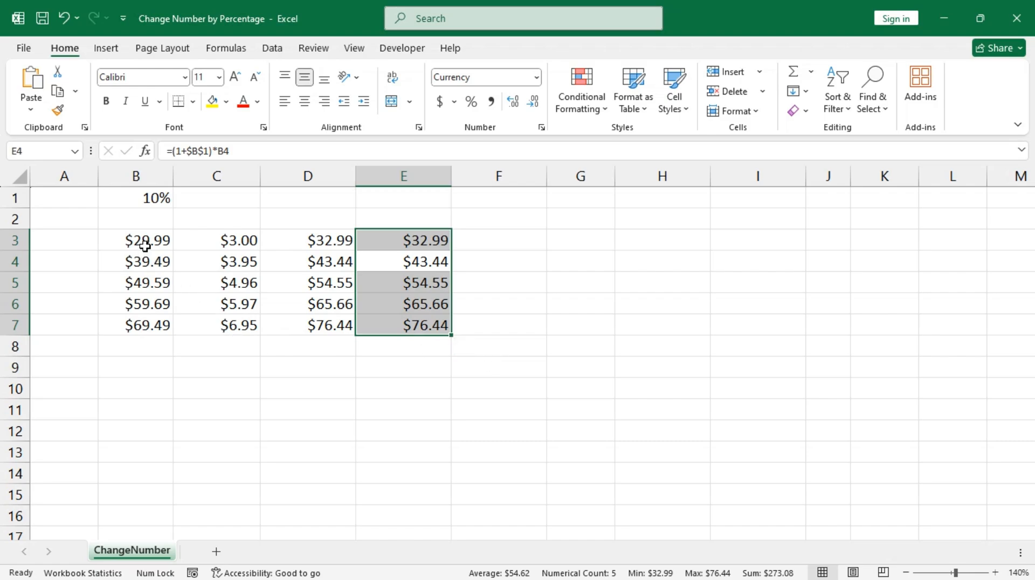
{"action": "left_click_drag", "start_coordinate": [143, 241], "coordinate": [156, 326]}
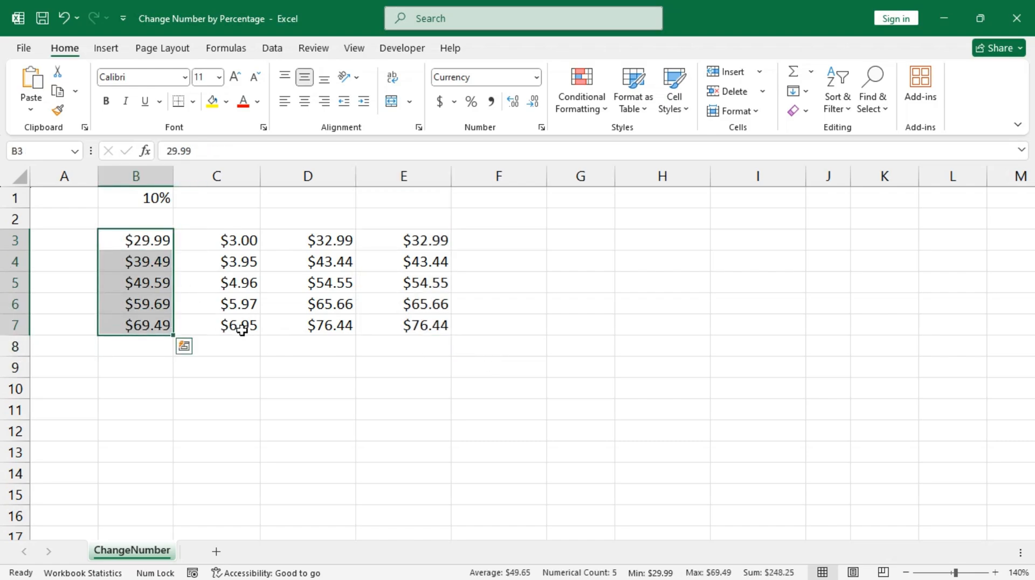
Paste the original prices from B3:B7 into G3:G7, $29.99 to $69.49.
{"action": "key", "text": "ctrl+c"}
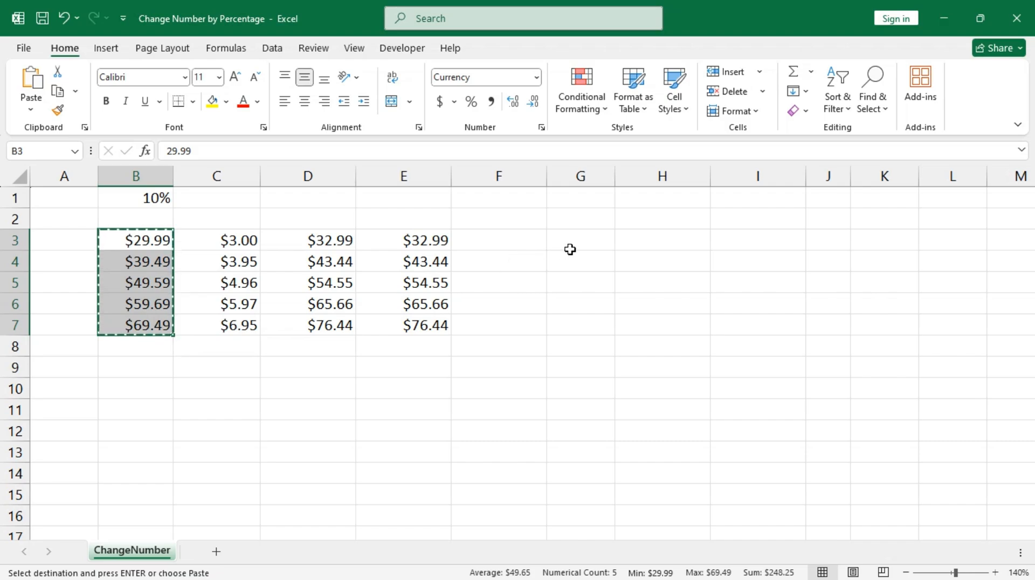
{"action": "left_click", "coordinate": [571, 245]}
{"action": "key", "text": "ctrl+v"}
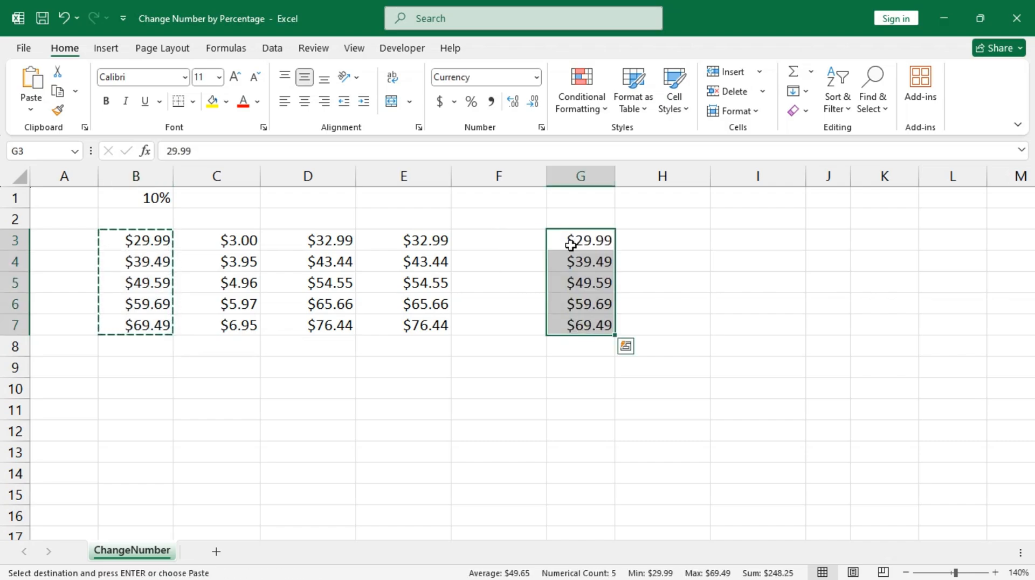
{"action": "left_click", "coordinate": [589, 194]}
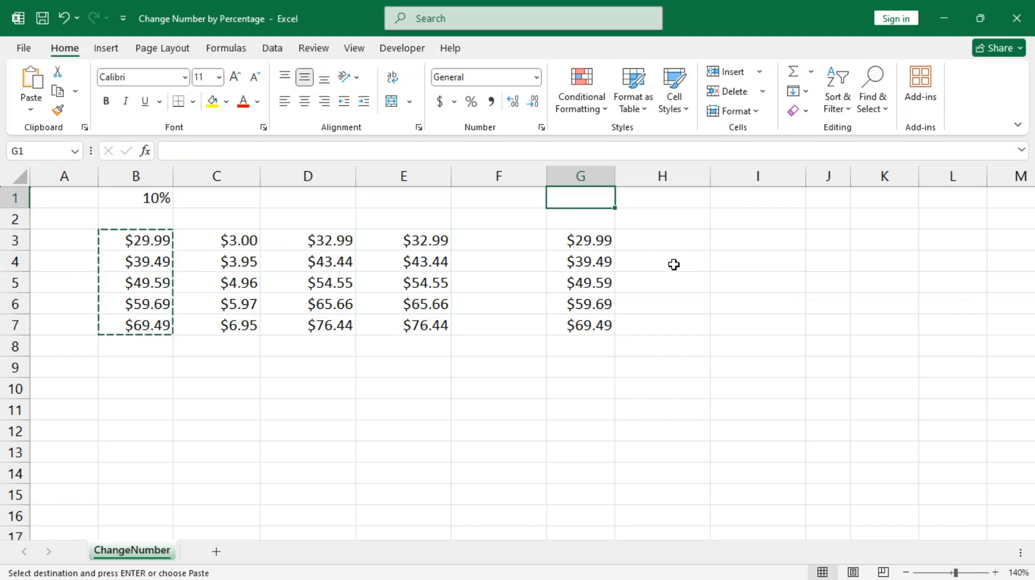
{"action": "key", "text": "Escape"}
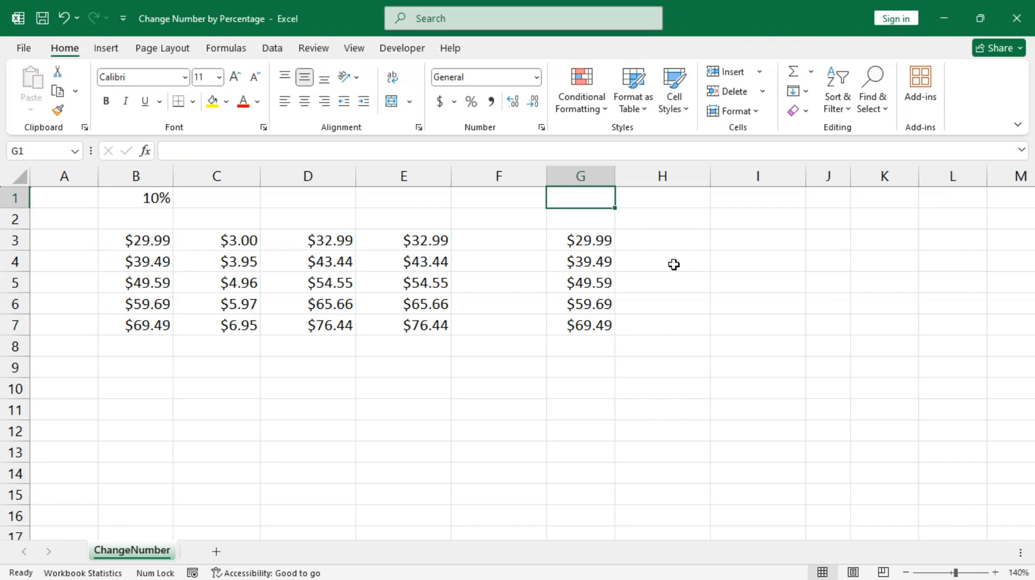
Enter 10% in G1, copy it, and select the prices in G3:G7.
{"action": "type", "text": "1"}
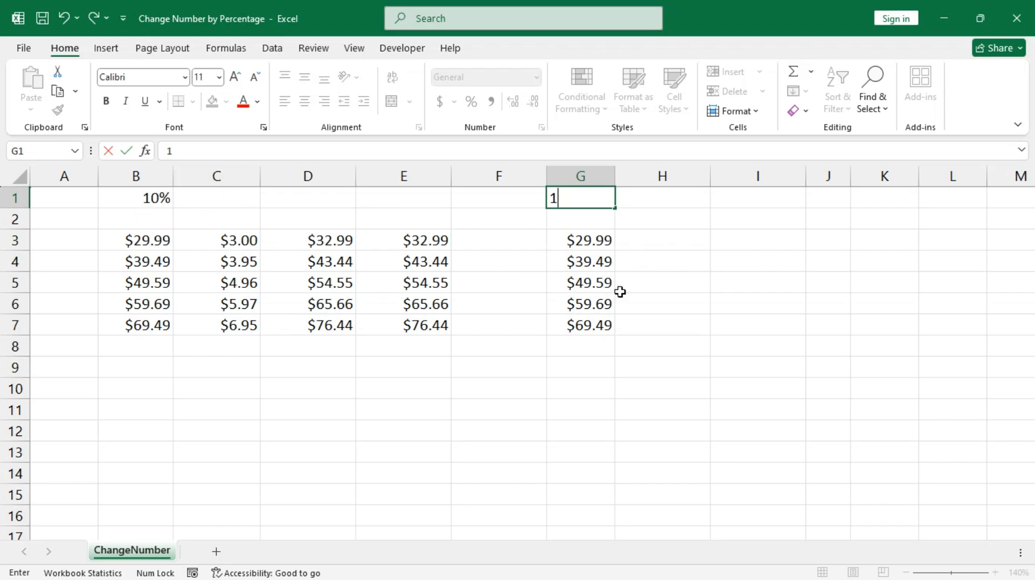
{"action": "type", "text": "0%"}
{"action": "key", "text": "ctrl+Return"}
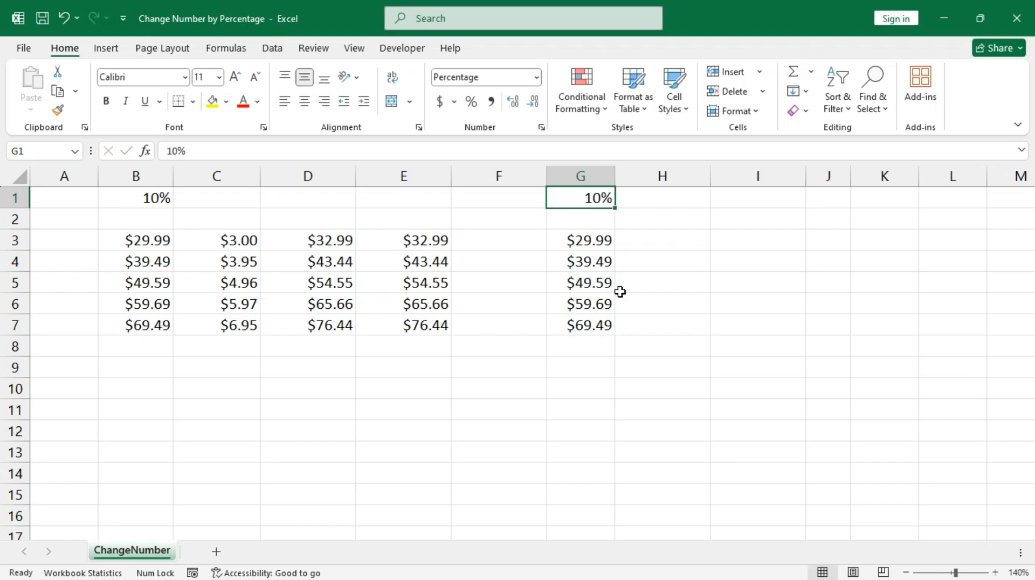
{"action": "key", "text": "ctrl+c"}
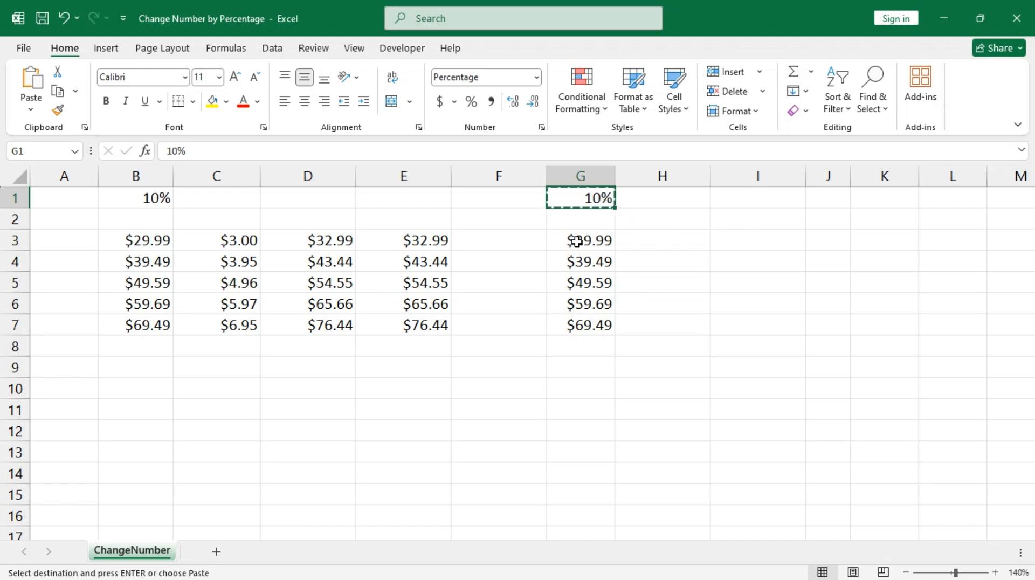
{"action": "left_click_drag", "start_coordinate": [575, 237], "coordinate": [585, 328]}
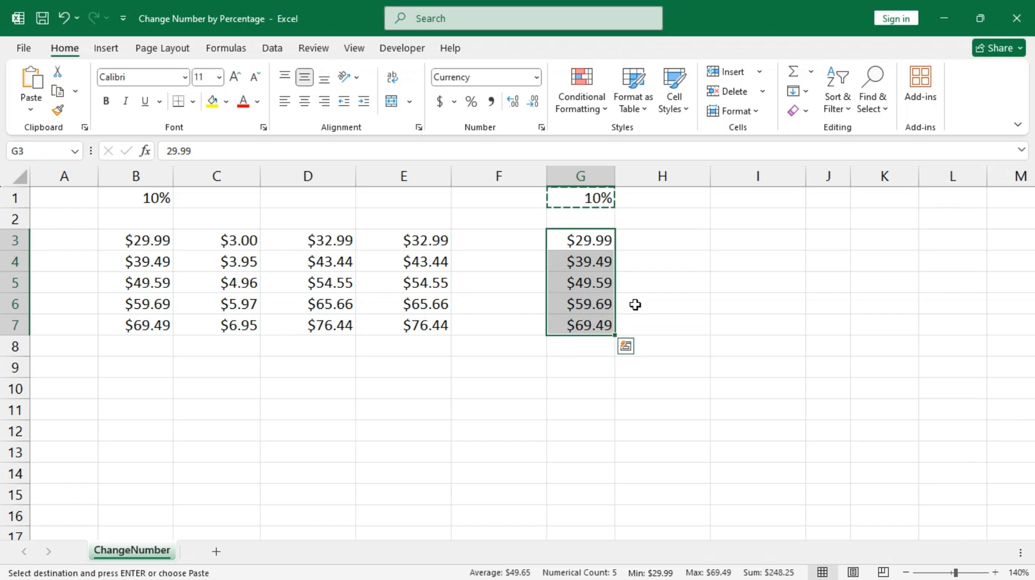
{"action": "key", "text": "ctrl+alt+v"}
Paste Special the copied 10% onto G3:G7 using Values and Multiply.
{"action": "right_click", "coordinate": [591, 262]}
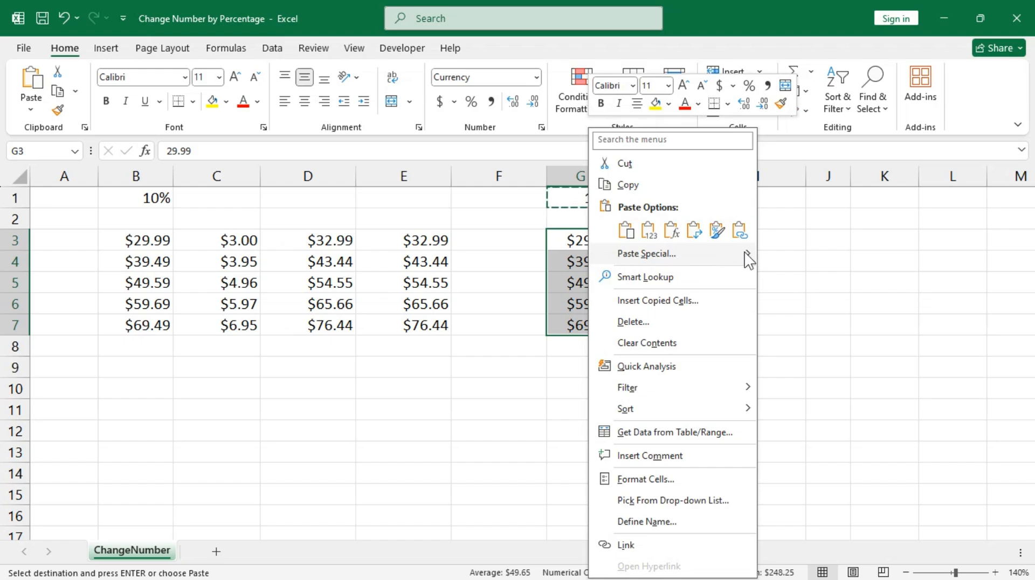
{"action": "mouse_move", "coordinate": [749, 260]}
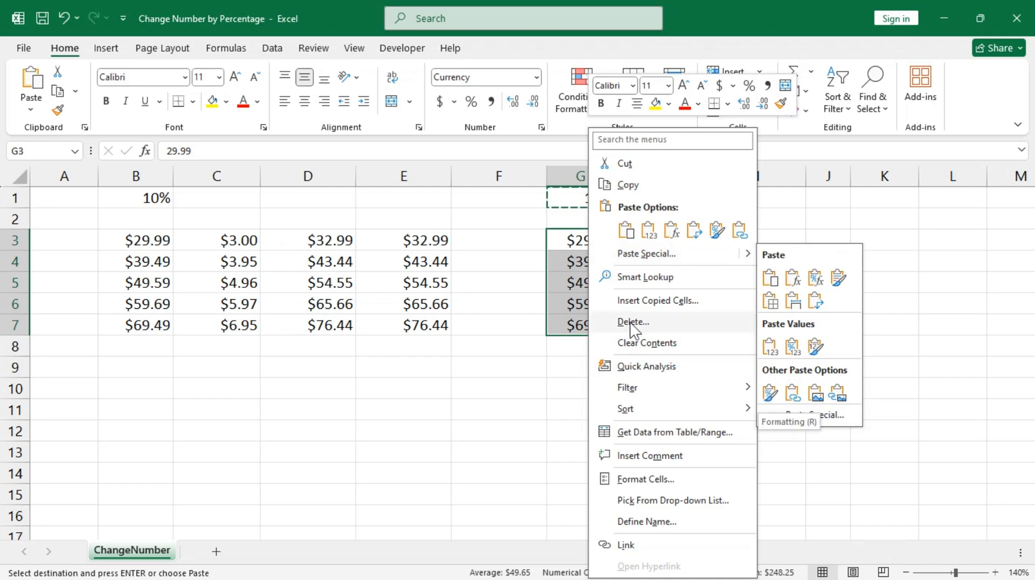
{"action": "key", "text": "Escape"}
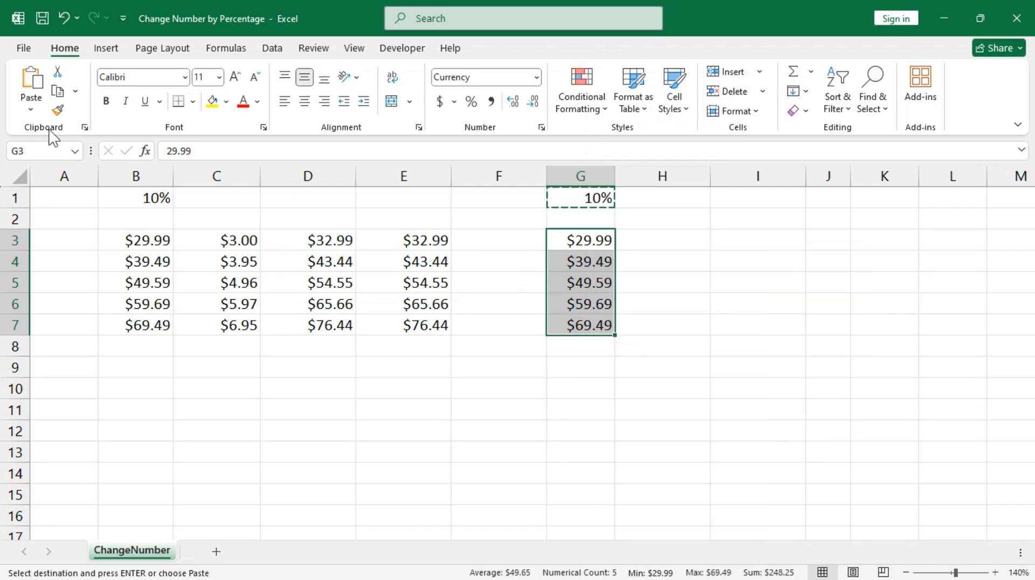
{"action": "left_click", "coordinate": [31, 110]}
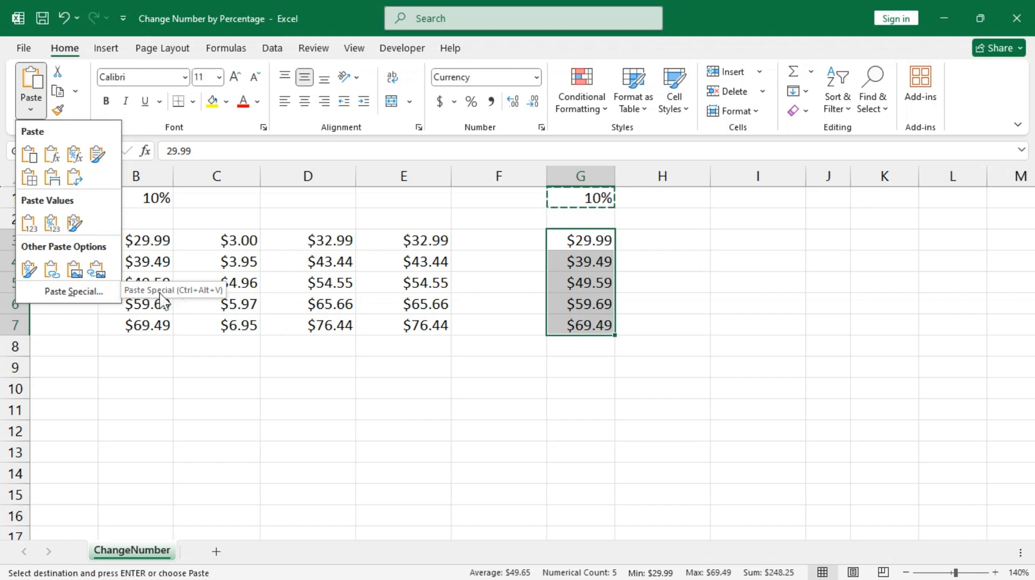
{"action": "left_click", "coordinate": [71, 292]}
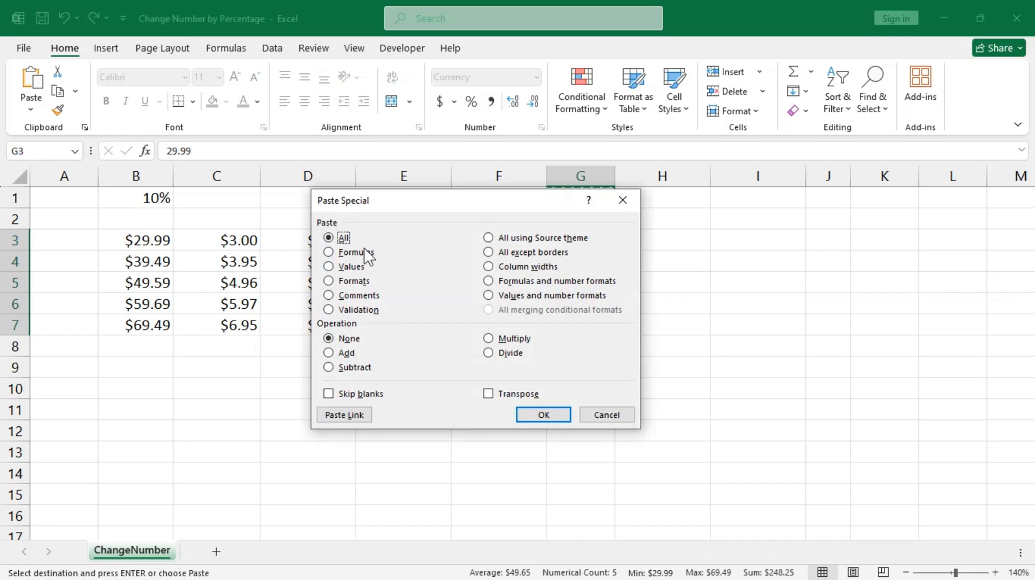
{"action": "left_click", "coordinate": [330, 268]}
{"action": "left_click", "coordinate": [488, 339]}
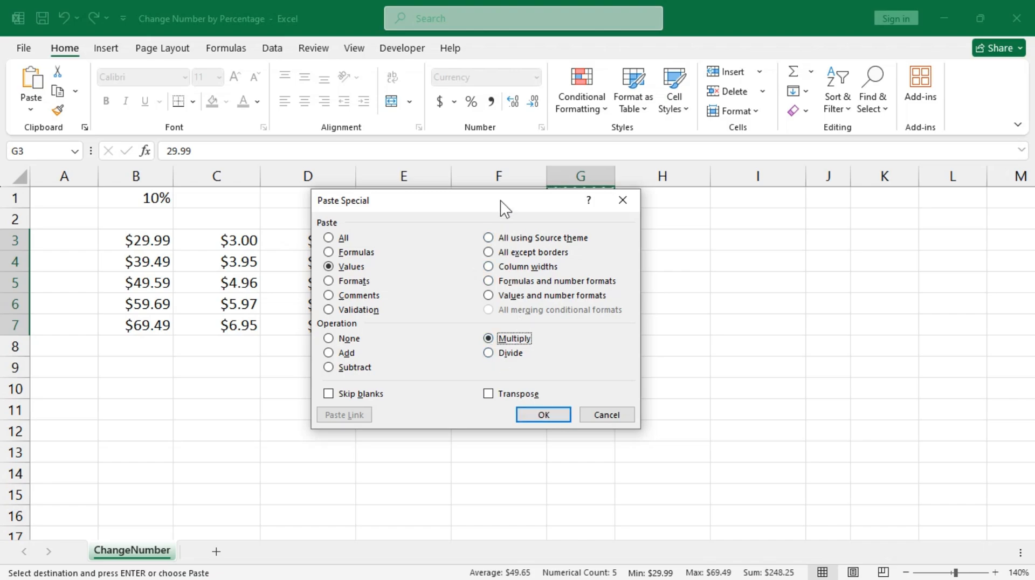
{"action": "left_click_drag", "start_coordinate": [478, 199], "coordinate": [358, 212]}
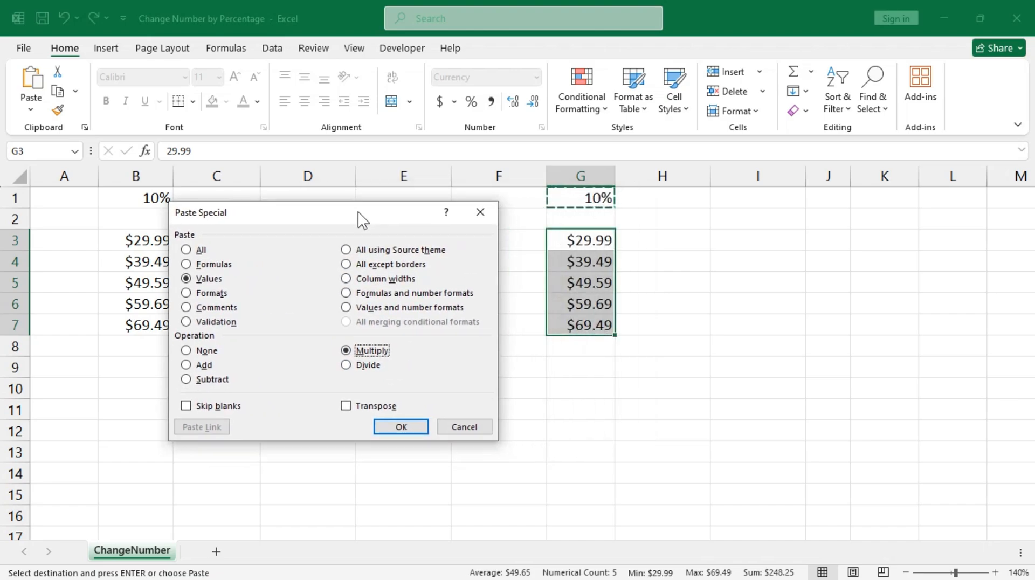
{"action": "left_click", "coordinate": [409, 424]}
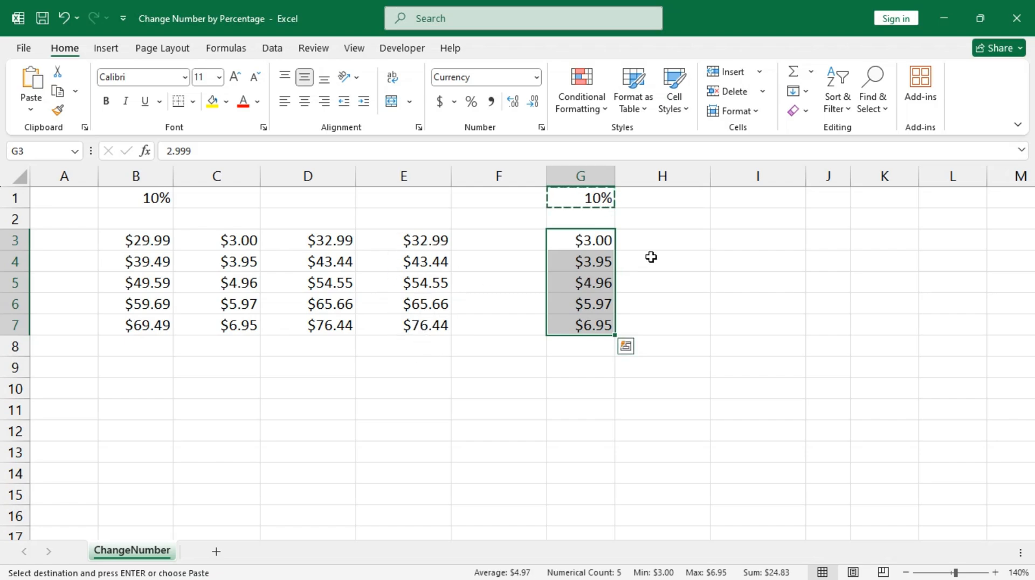
Change the rate in G1 to 110%.
{"action": "key", "text": "Escape"}
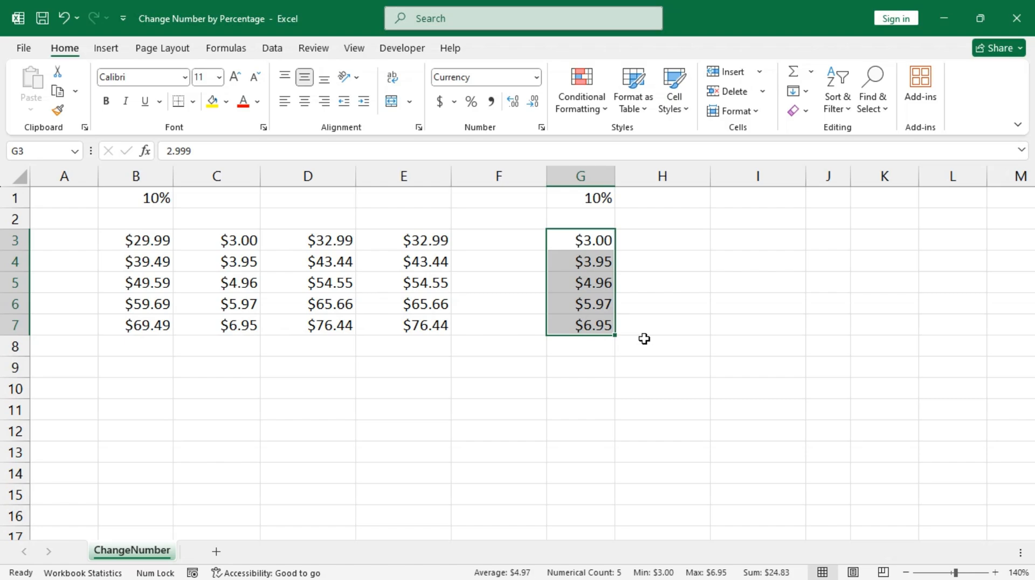
{"action": "left_click", "coordinate": [580, 200]}
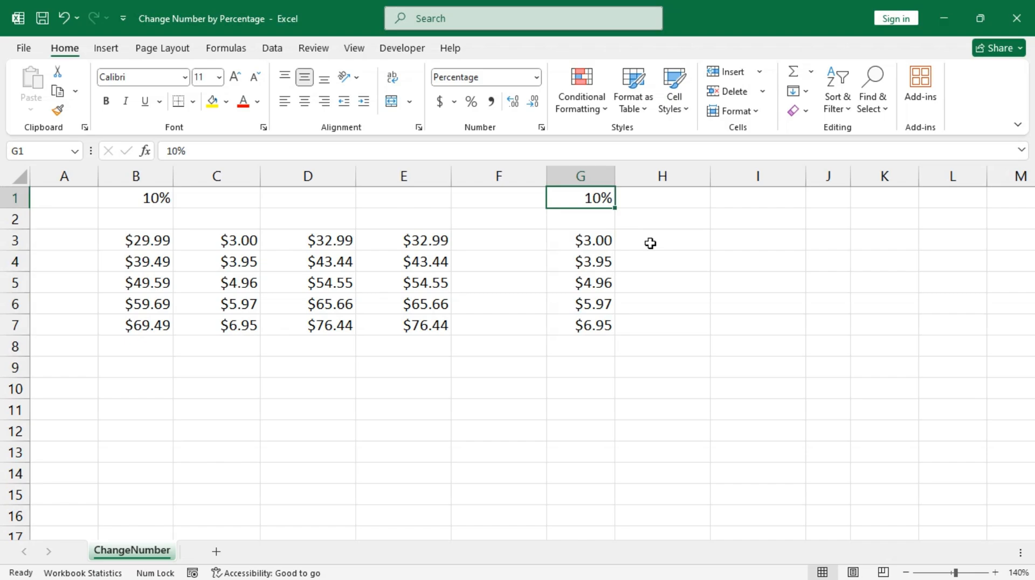
{"action": "type", "text": "110"}
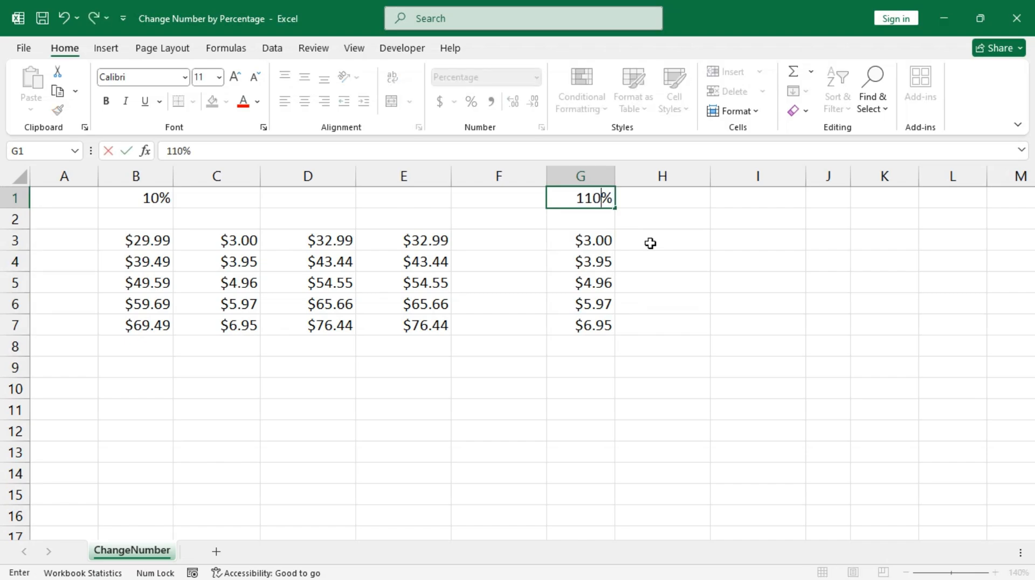
{"action": "key", "text": "ctrl+Return"}
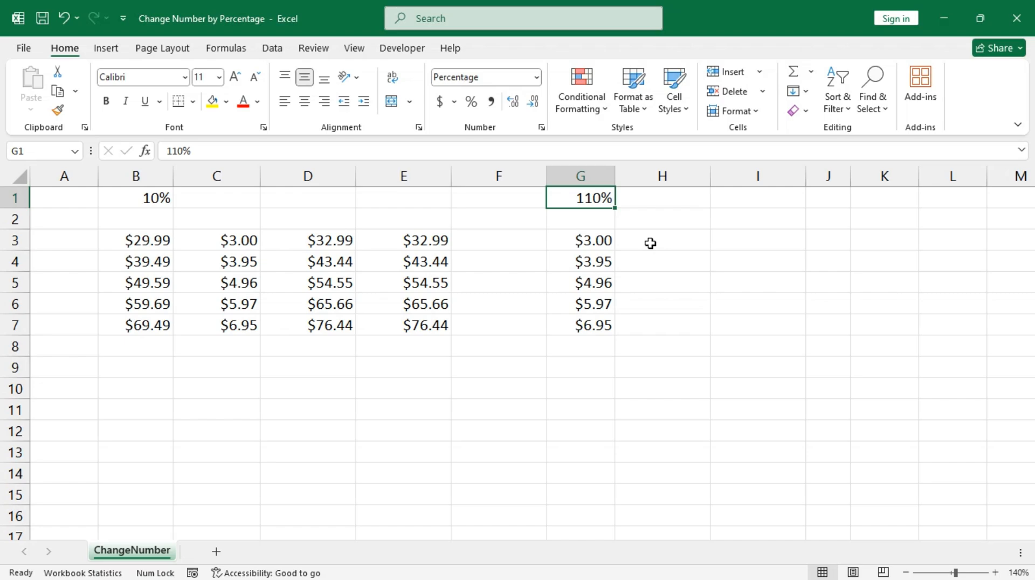
{"action": "key", "text": "ctrl+c"}
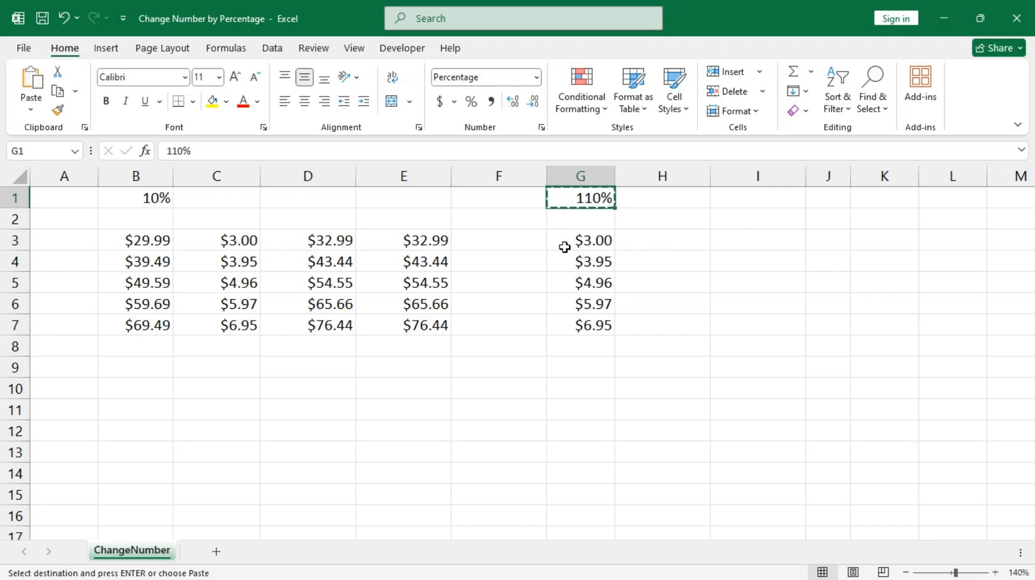
{"action": "key", "text": "Escape"}
Restore the original prices from B3:B7 into G3:G7, copy G1's 110%, and reselect G3:G7.
{"action": "left_click_drag", "start_coordinate": [155, 247], "coordinate": [160, 326]}
{"action": "key", "text": "ctrl+c"}
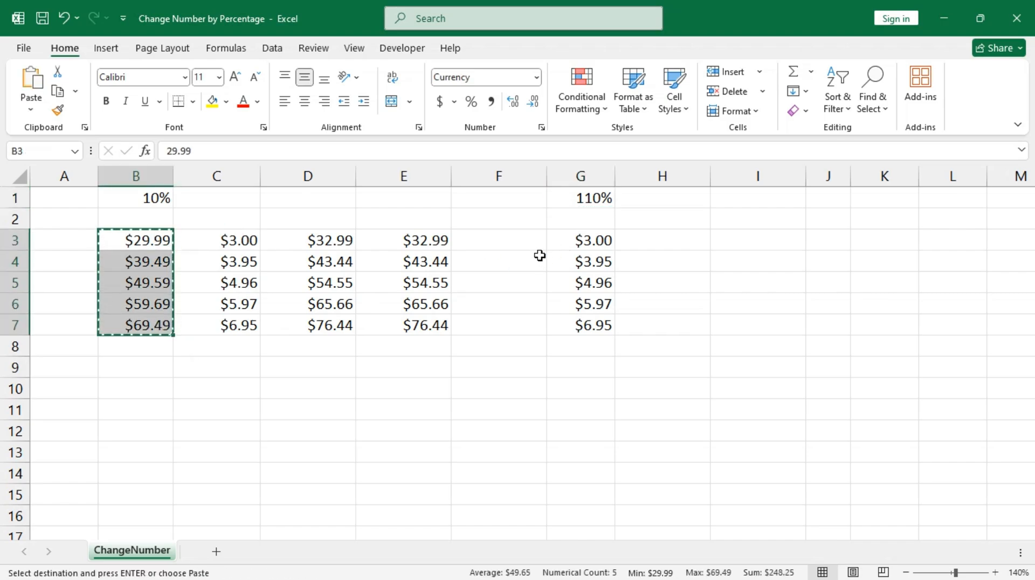
{"action": "left_click", "coordinate": [577, 243]}
{"action": "left_click_drag", "start_coordinate": [577, 261], "coordinate": [594, 320]}
{"action": "key", "text": "ctrl+v"}
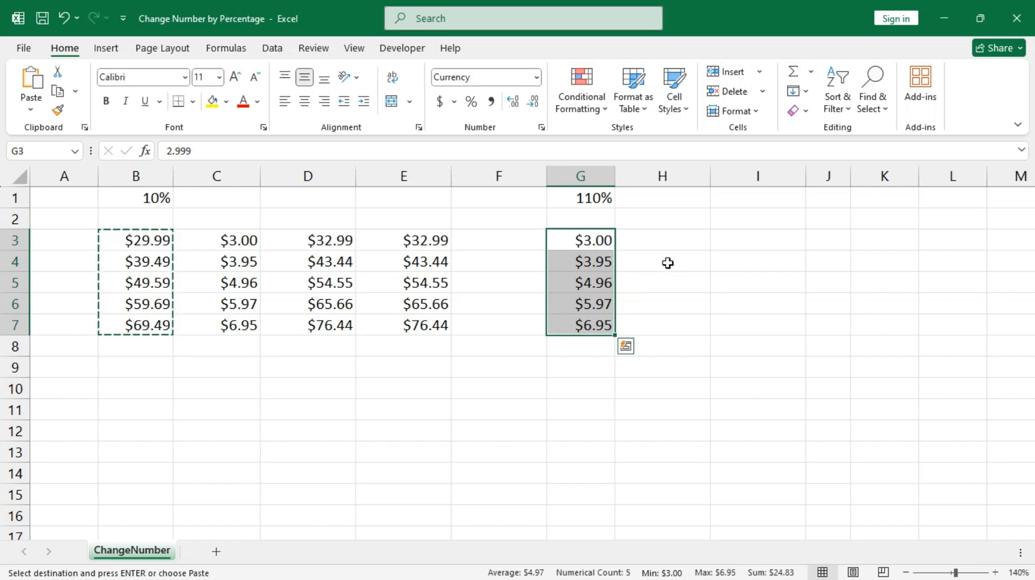
{"action": "left_click", "coordinate": [589, 199]}
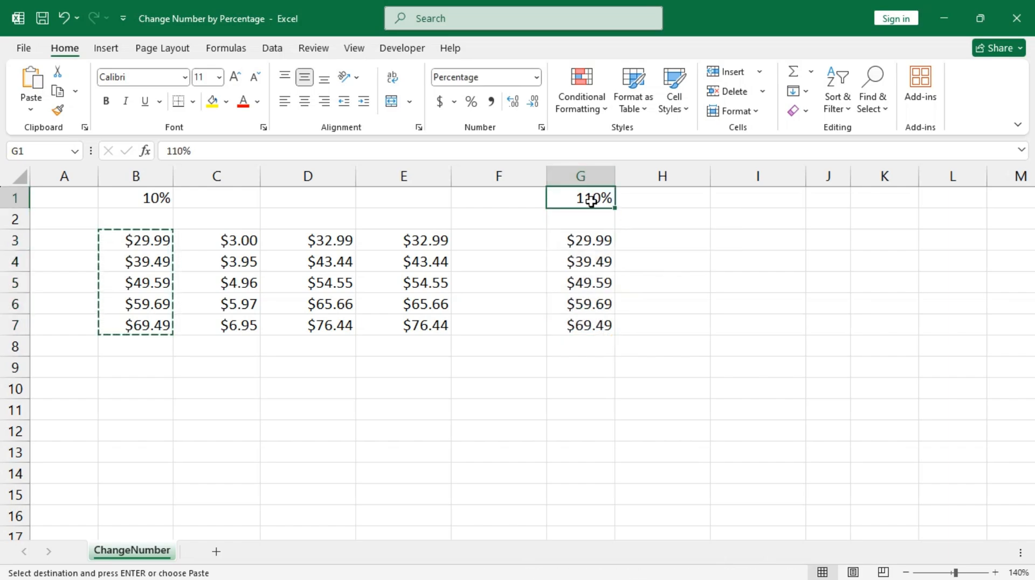
{"action": "key", "text": "ctrl+c"}
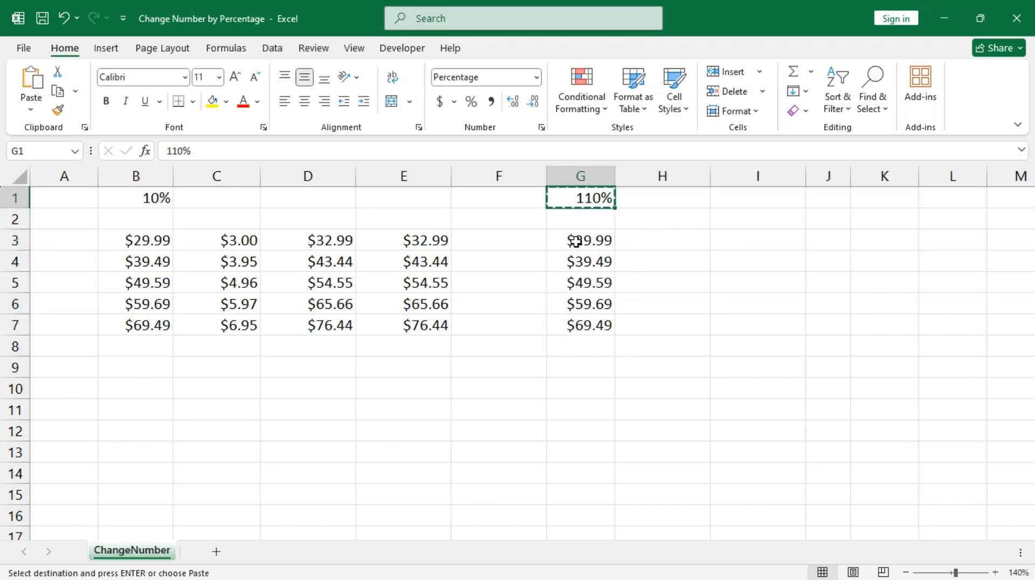
{"action": "left_click_drag", "start_coordinate": [576, 239], "coordinate": [586, 324]}
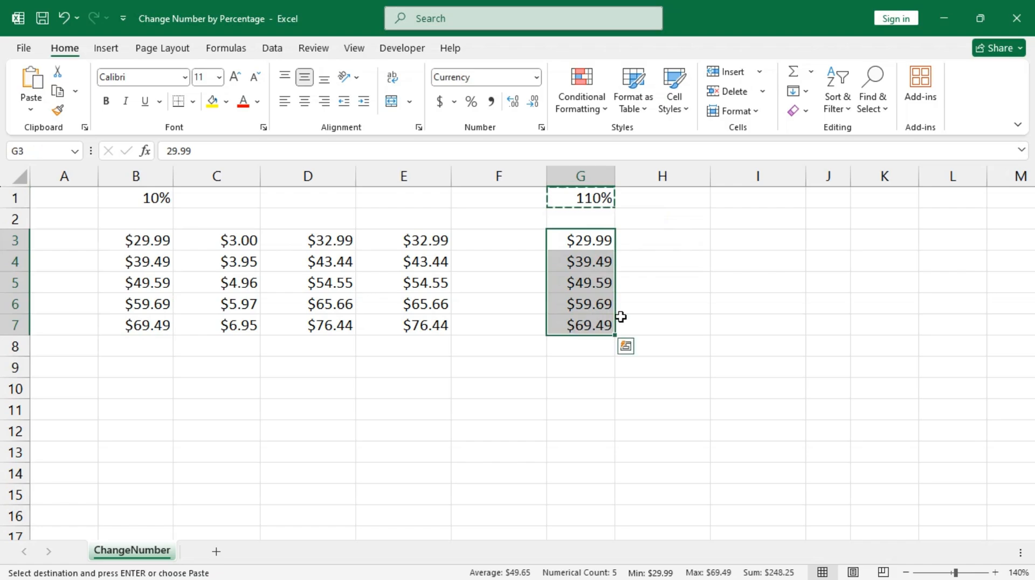
Paste Special multiply G3:G7 by 110% as values, giving $32.99 to $76.44.
{"action": "key", "text": "ctrl+alt+v"}
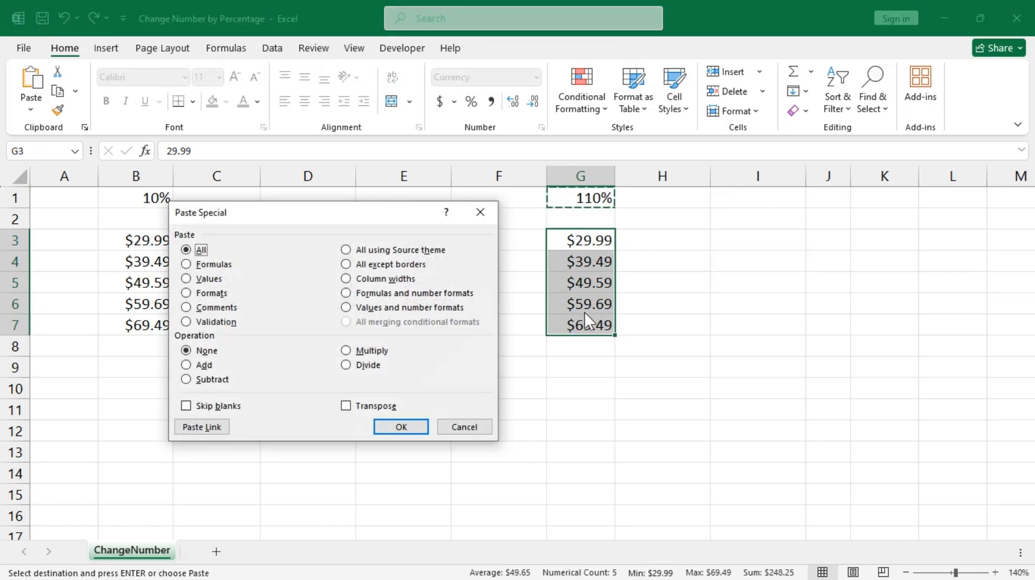
{"action": "left_click", "coordinate": [208, 278]}
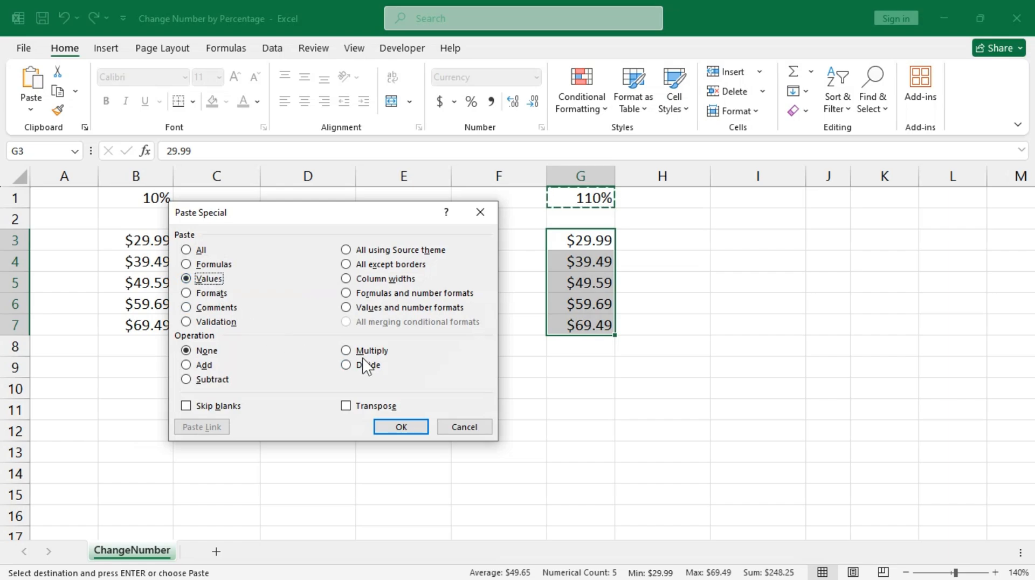
{"action": "left_click", "coordinate": [375, 351]}
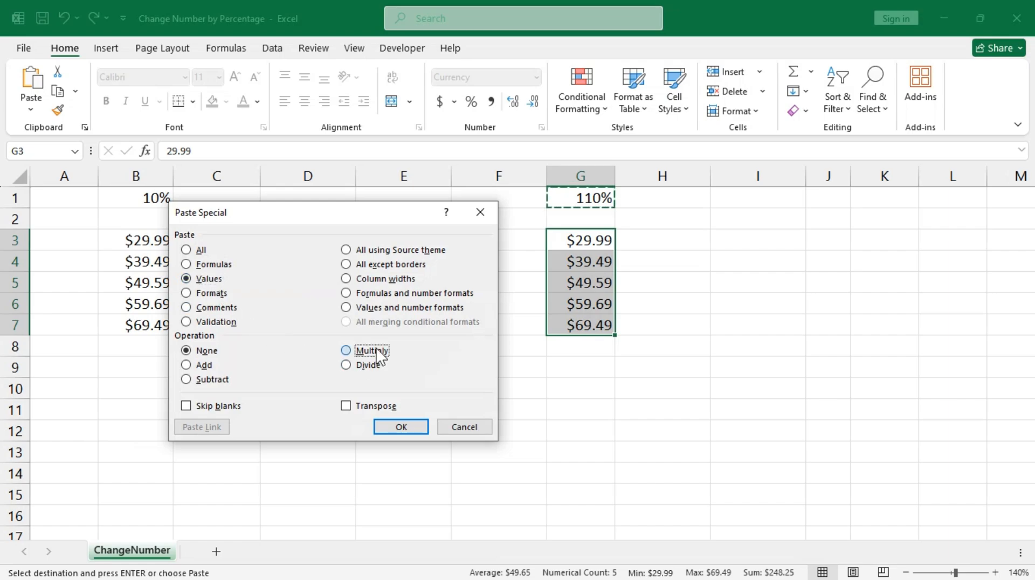
{"action": "left_click", "coordinate": [411, 427]}
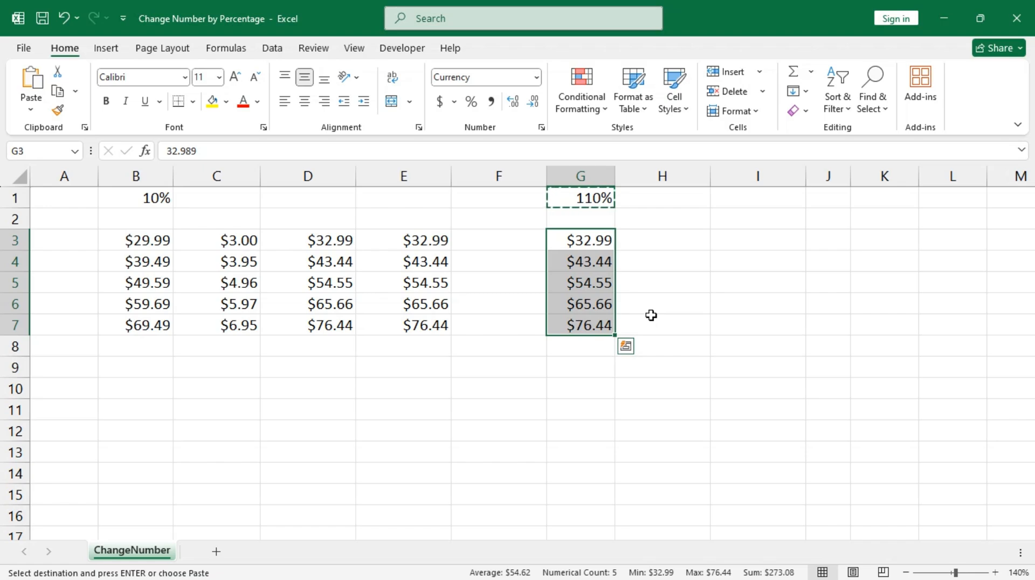
{"action": "key", "text": "Escape"}
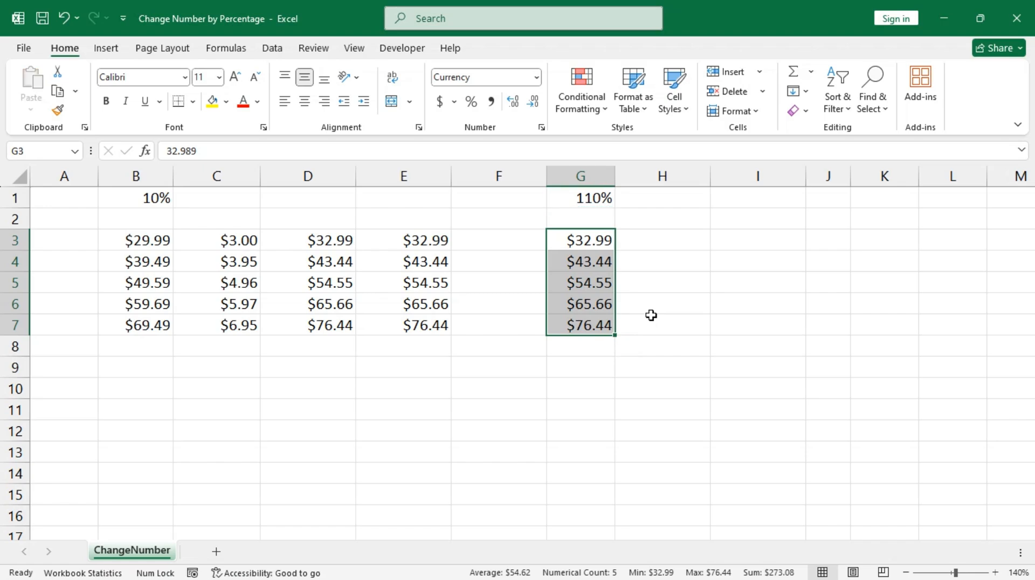
Type 5% into cell D1 as the discount rate, keeping the entry in place.
{"action": "left_click", "coordinate": [305, 203]}
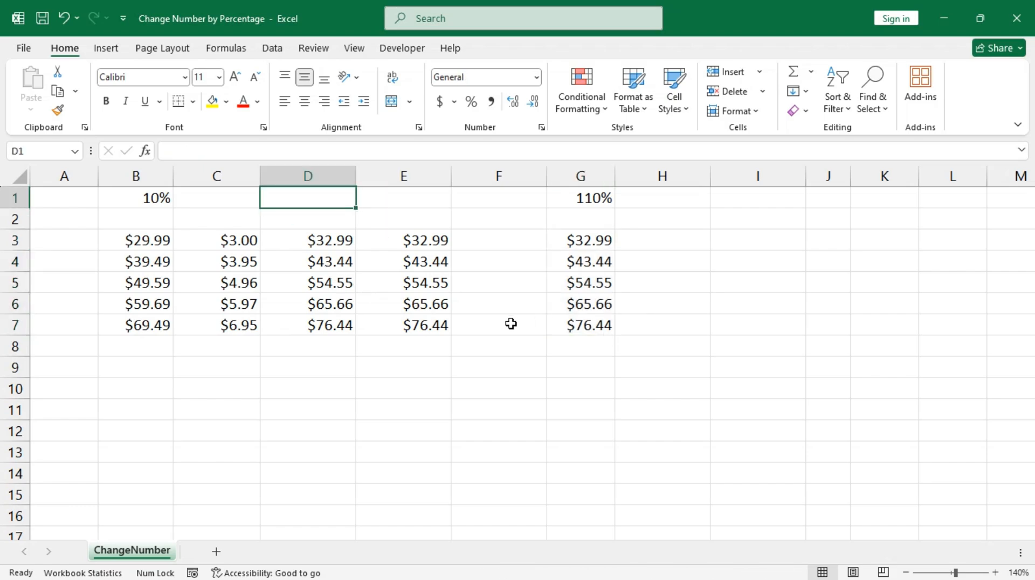
{"action": "type", "text": "5"}
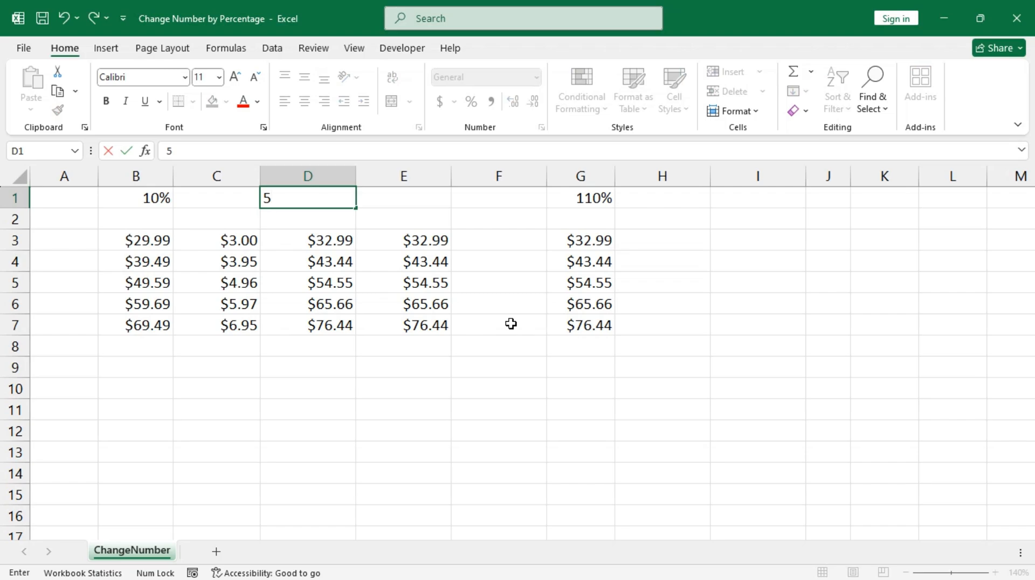
{"action": "type", "text": "%"}
{"action": "key", "text": "ctrl+Return"}
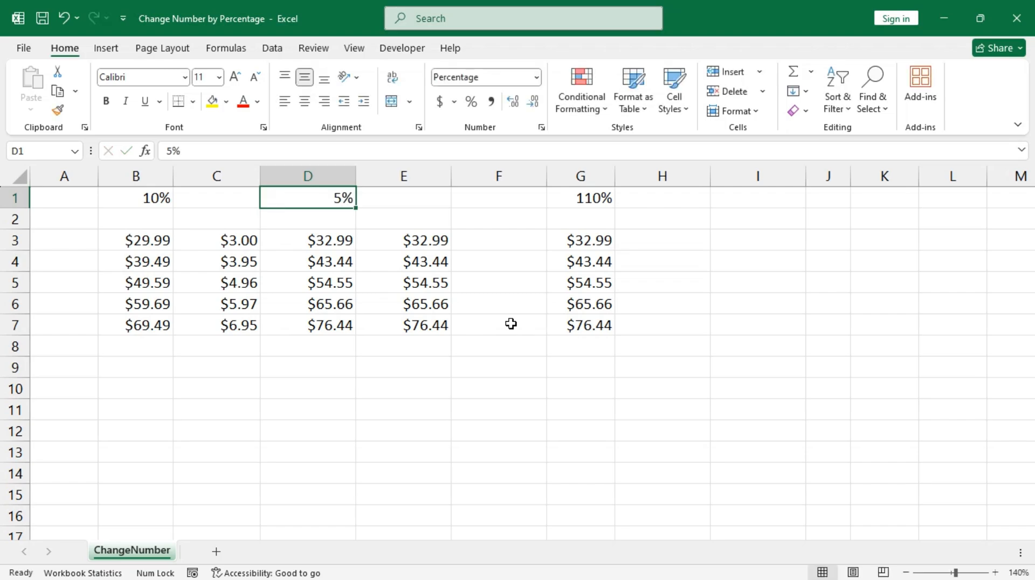
{"action": "left_click", "coordinate": [479, 252]}
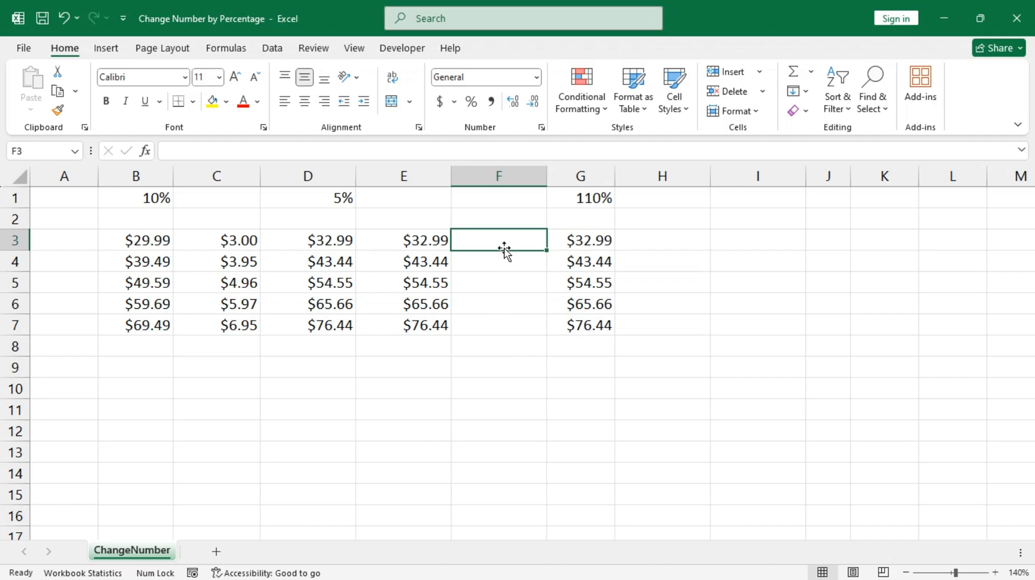
Enter =(1-$D$1)*E3 in F3, giving the discounted price $31.34.
{"action": "left_click_drag", "start_coordinate": [499, 241], "coordinate": [501, 321]}
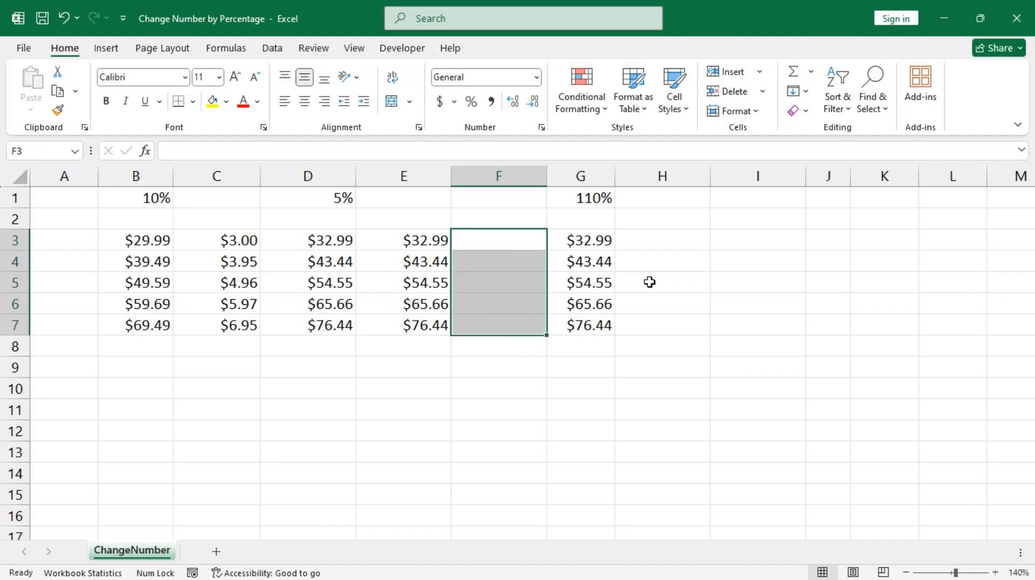
{"action": "type", "text": "="}
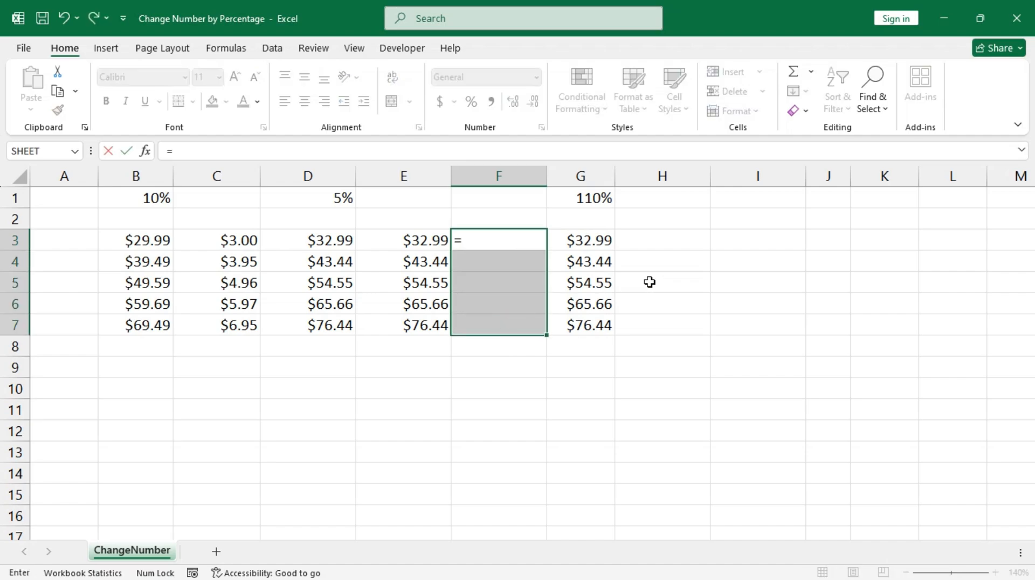
{"action": "type", "text": "(1-"}
{"action": "left_click", "coordinate": [330, 198]}
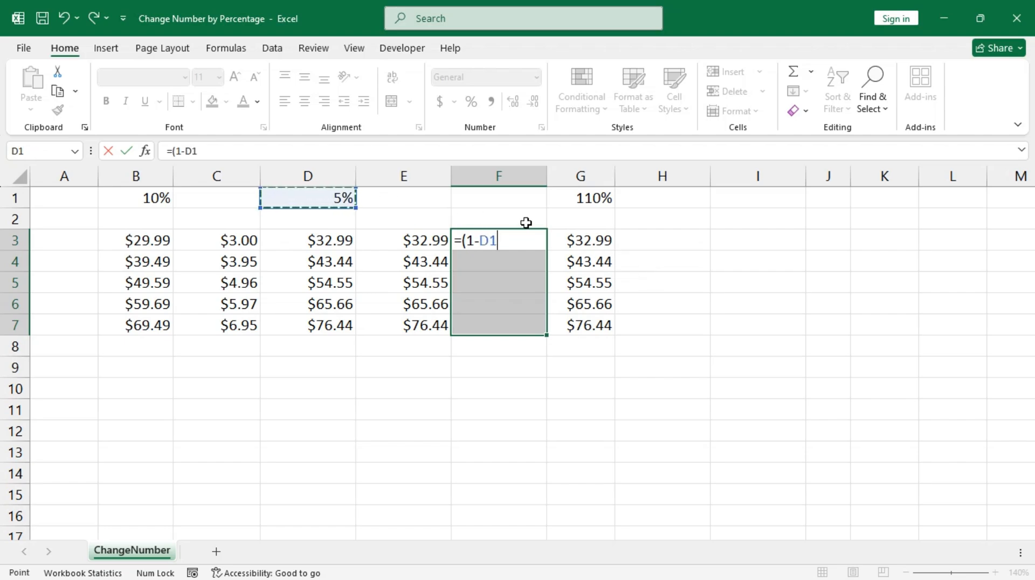
{"action": "key", "text": "F4"}
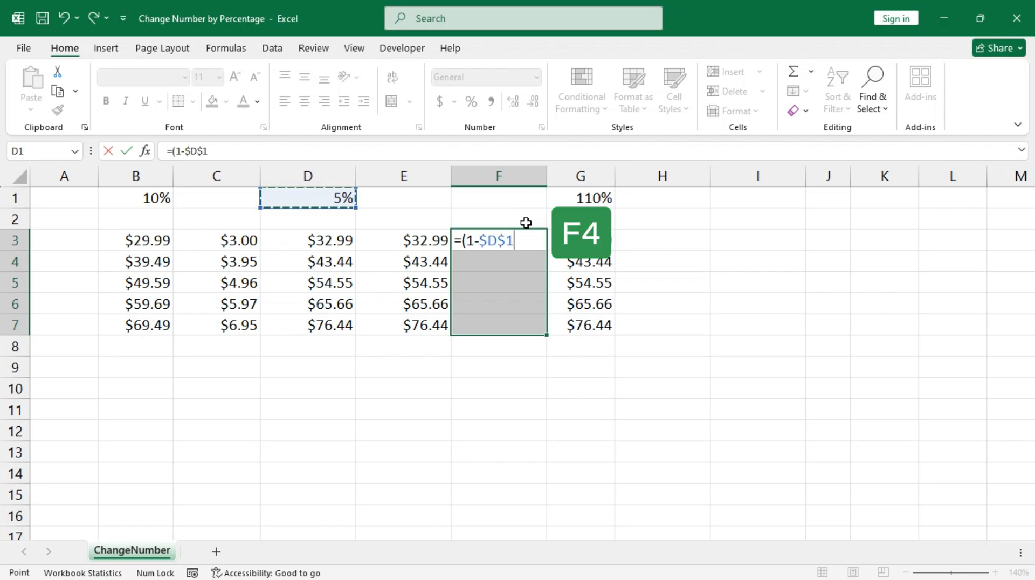
{"action": "type", "text": ")"}
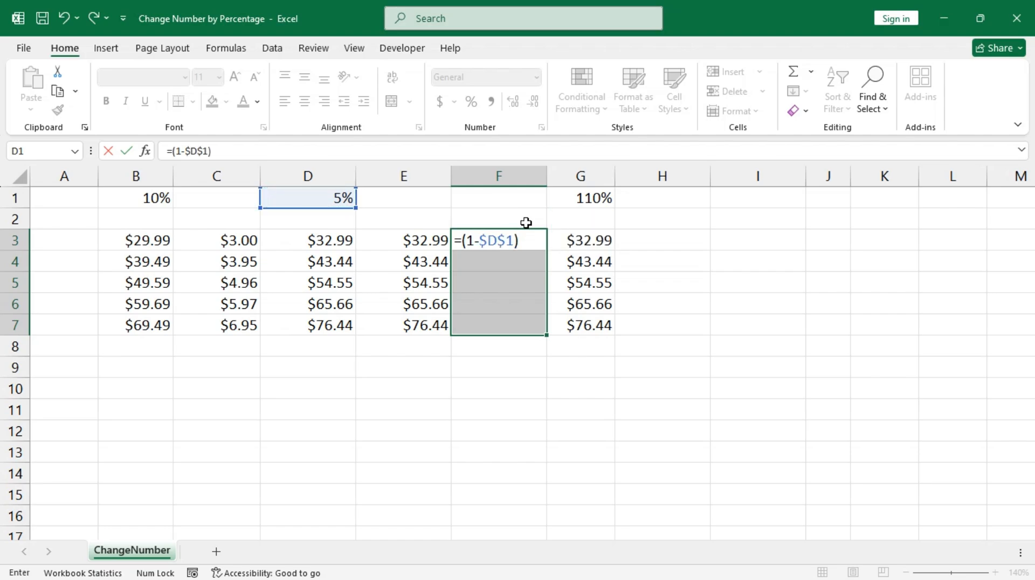
{"action": "type", "text": "*"}
{"action": "key", "text": "Left"}
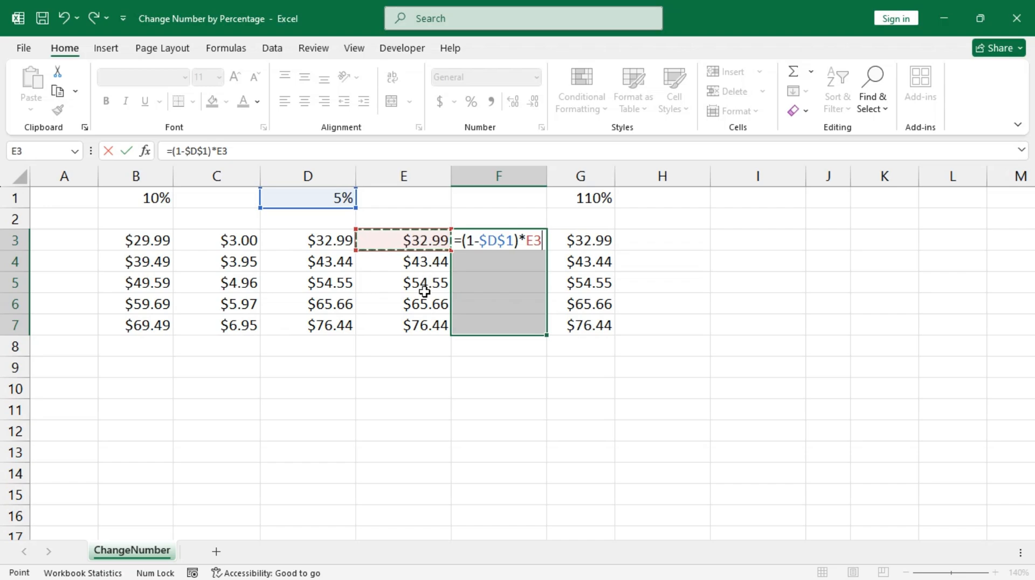
{"action": "key", "text": "Return"}
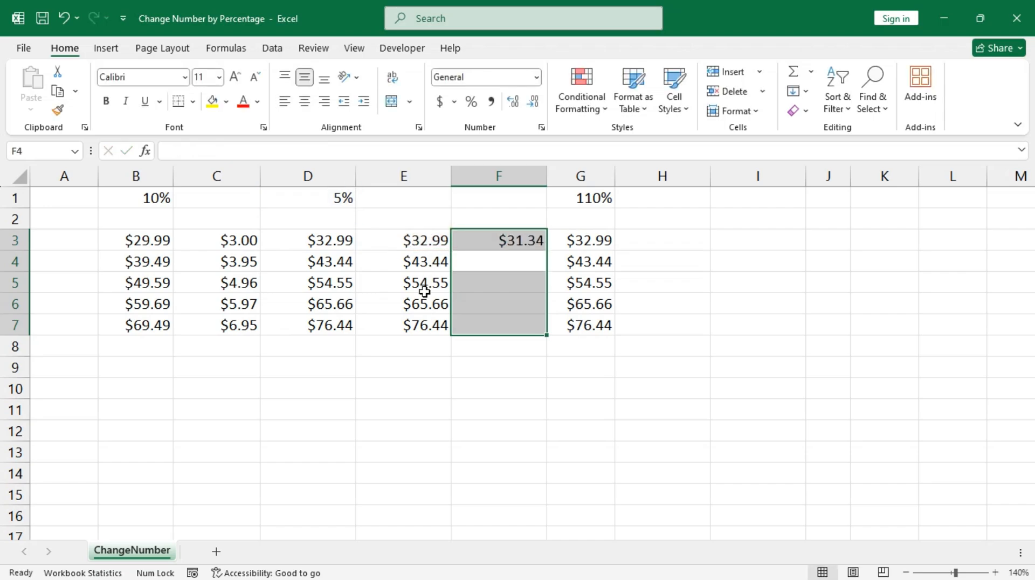
Fill =(1-$D$1)*E3 down into F4:F7, giving $41.27 to $72.62.
{"action": "key", "text": "ctrl+d"}
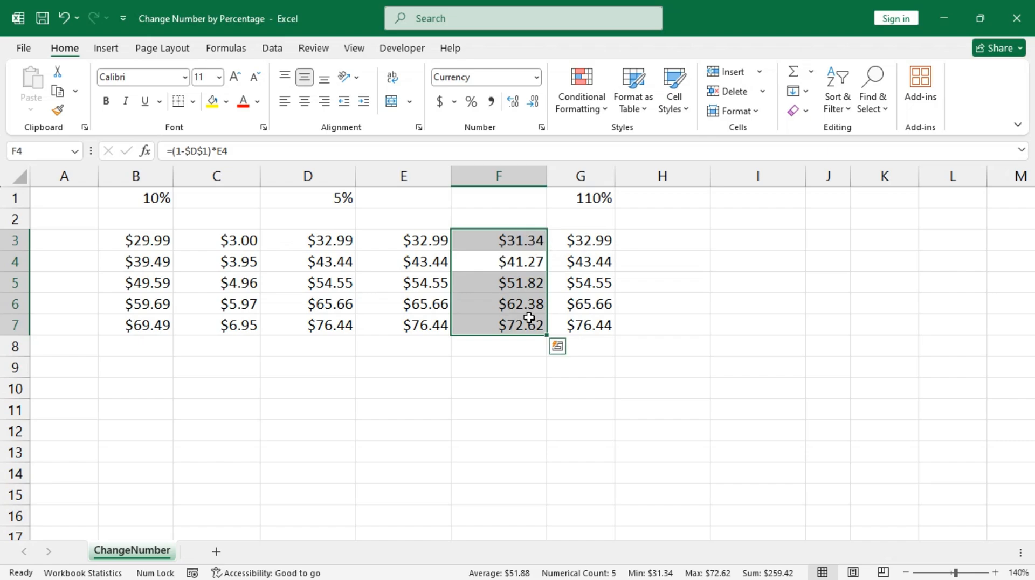
{"action": "left_click", "coordinate": [668, 199]}
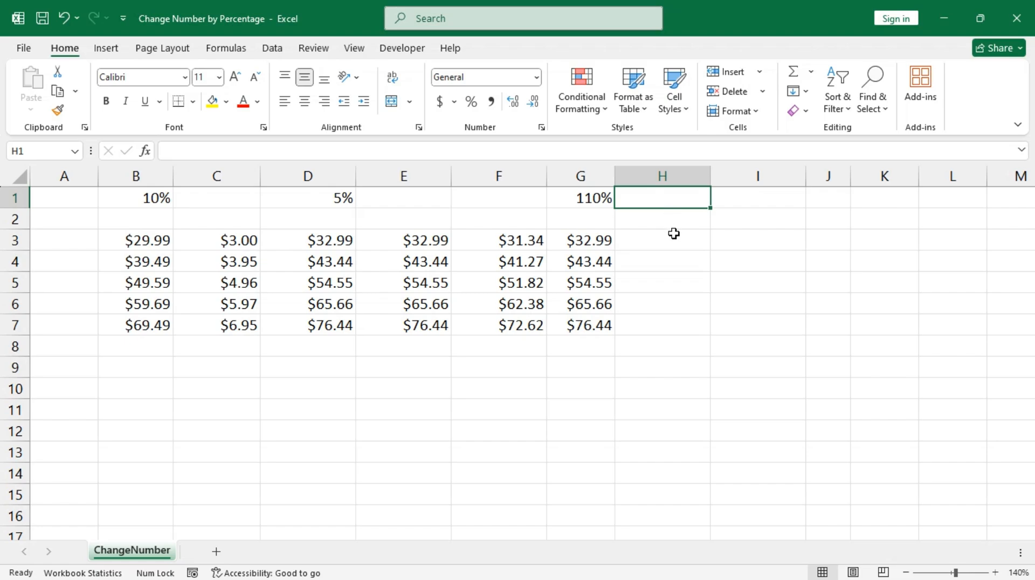
Put 95% in H1 and copy the G3:G7 prices into H3:H7.
{"action": "type", "text": "9"}
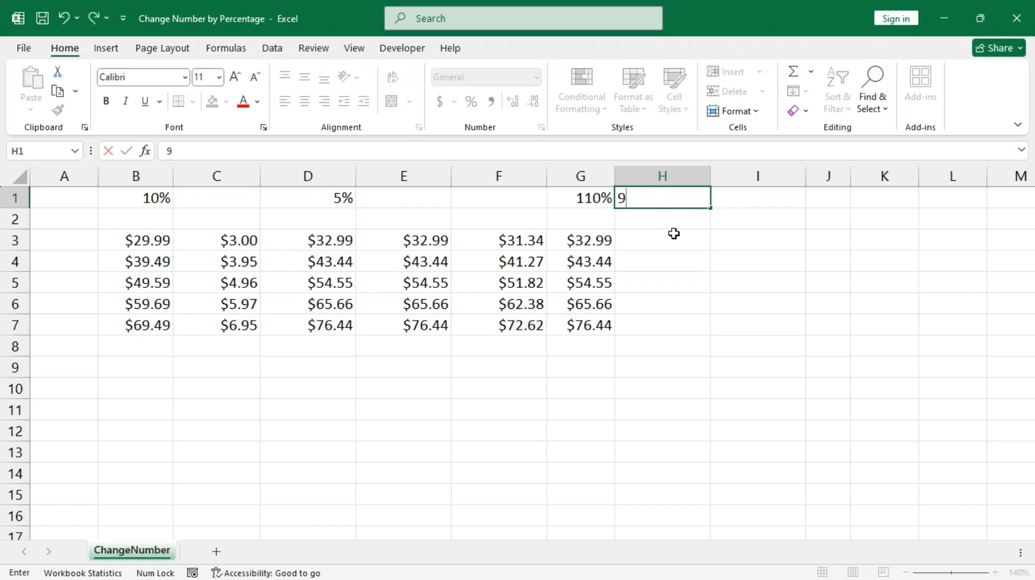
{"action": "type", "text": "5%"}
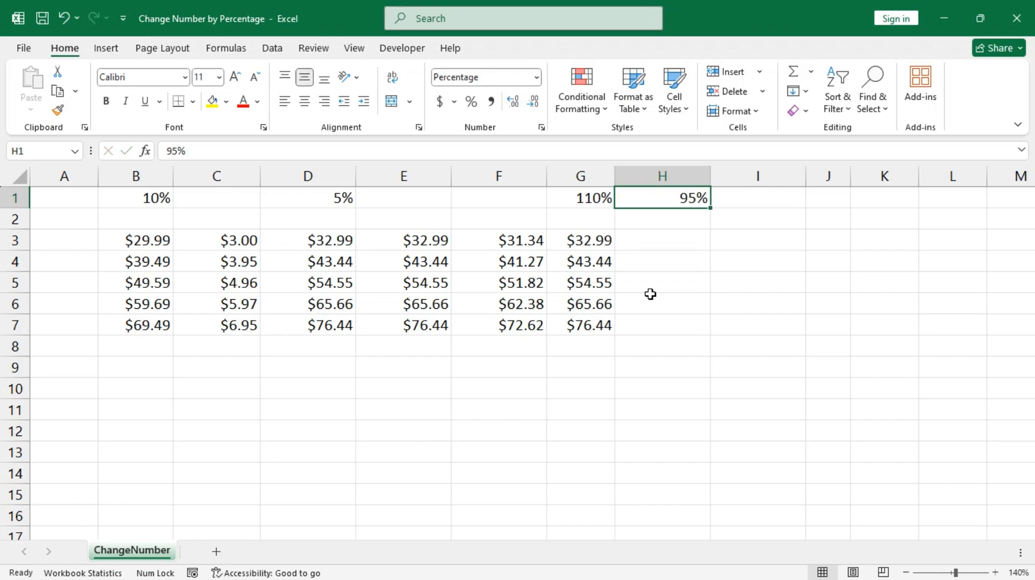
{"action": "left_click_drag", "start_coordinate": [596, 241], "coordinate": [601, 328]}
{"action": "key", "text": "ctrl+c"}
{"action": "left_click", "coordinate": [657, 239]}
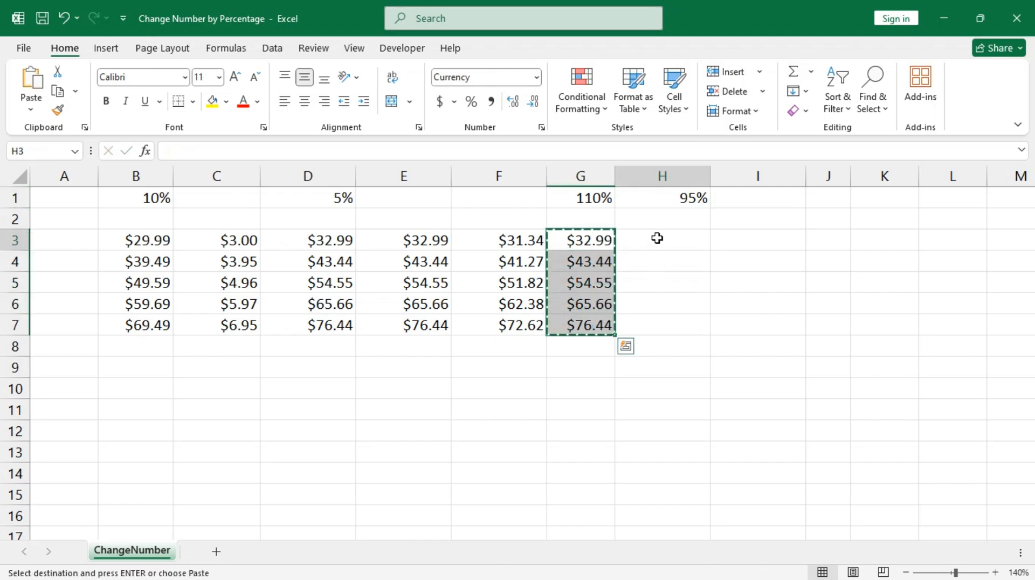
{"action": "key", "text": "ctrl+v"}
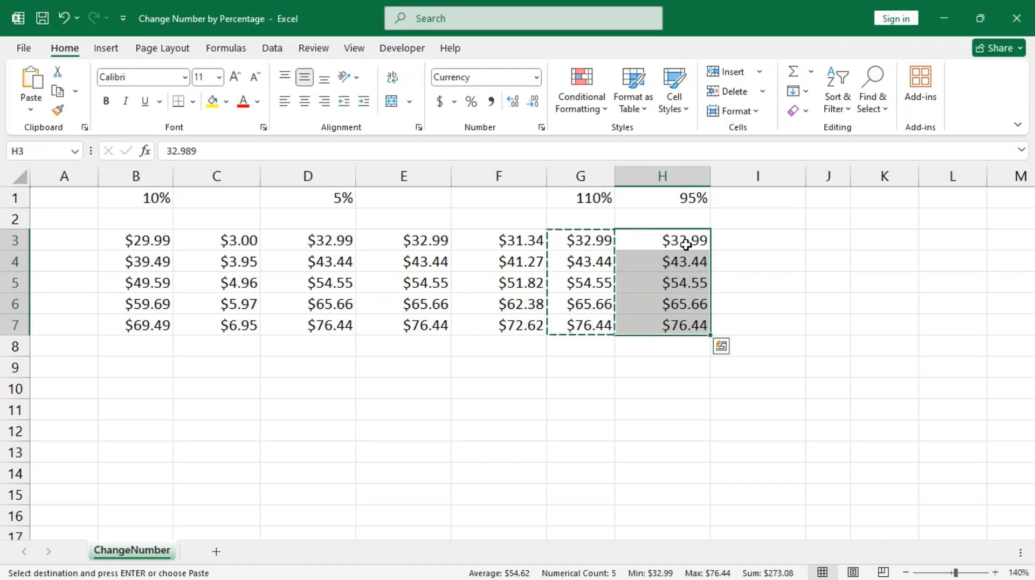
{"action": "key", "text": "Escape"}
Copy the 95% from H1 and bring up Paste Special for H3:H7.
{"action": "left_click", "coordinate": [683, 200]}
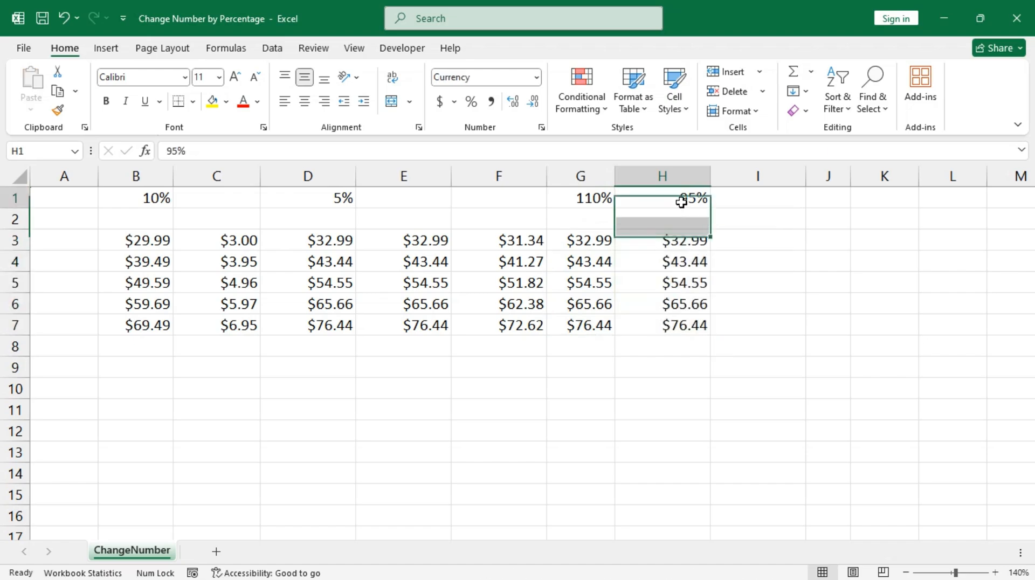
{"action": "key", "text": "ctrl+c"}
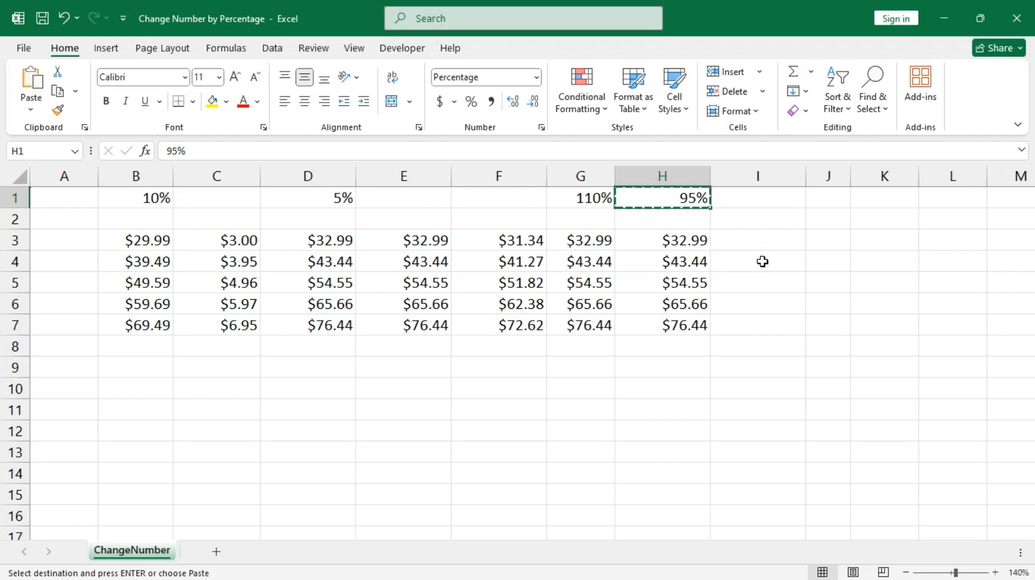
{"action": "left_click", "coordinate": [662, 245]}
{"action": "left_click_drag", "start_coordinate": [661, 245], "coordinate": [663, 324]}
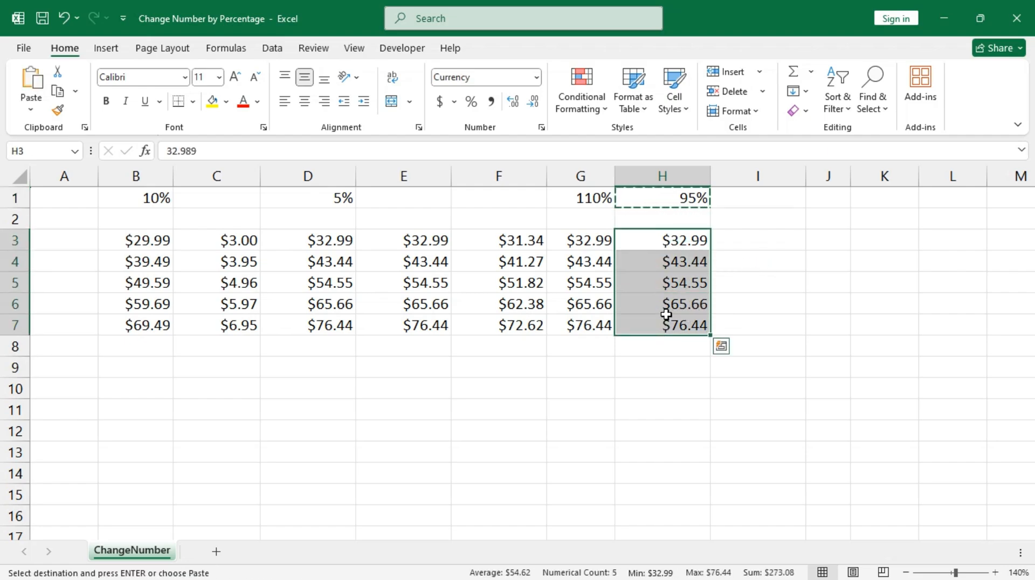
{"action": "key", "text": "ctrl+alt+v"}
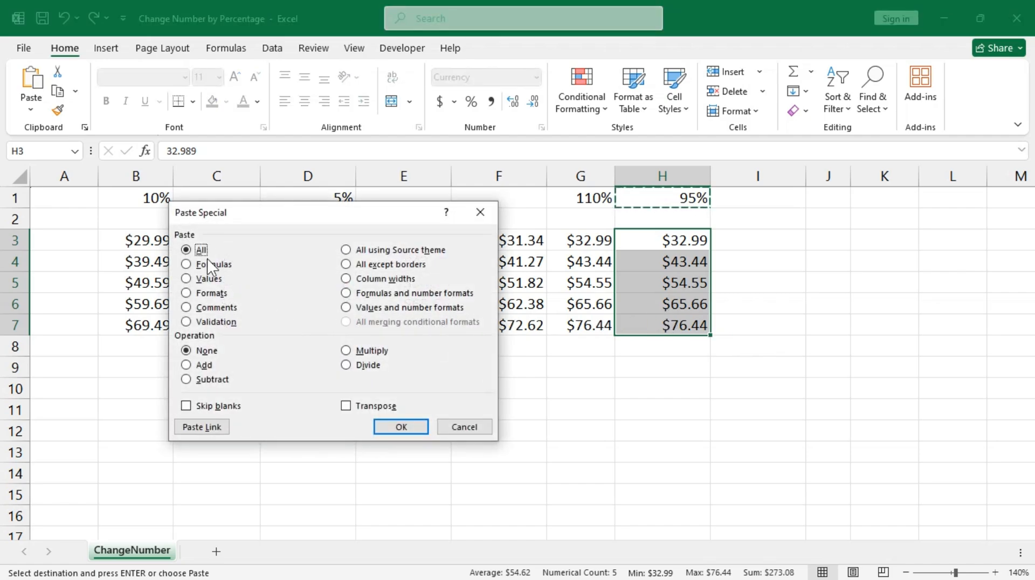
Paste Special Values with Multiply onto H3:H7, turning them into $31.34 to $72.62.
{"action": "left_click", "coordinate": [208, 278]}
{"action": "left_click", "coordinate": [372, 351]}
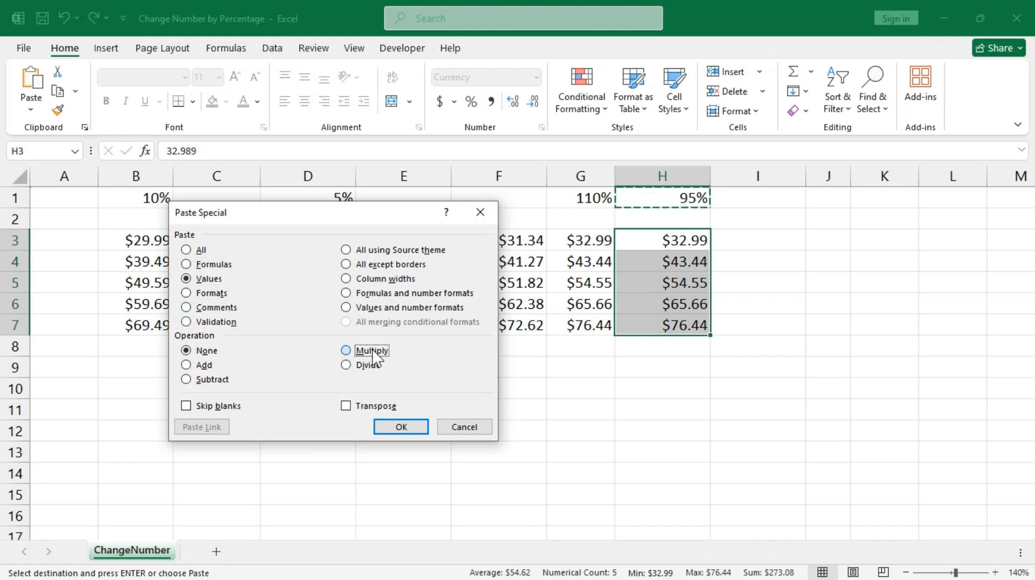
{"action": "left_click", "coordinate": [397, 426]}
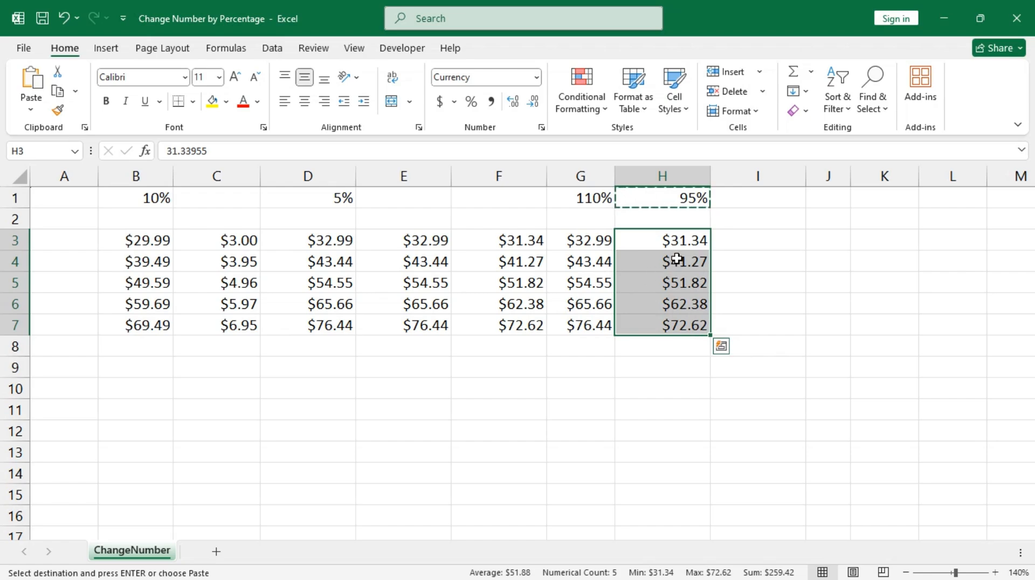
{"action": "key", "text": "Escape"}
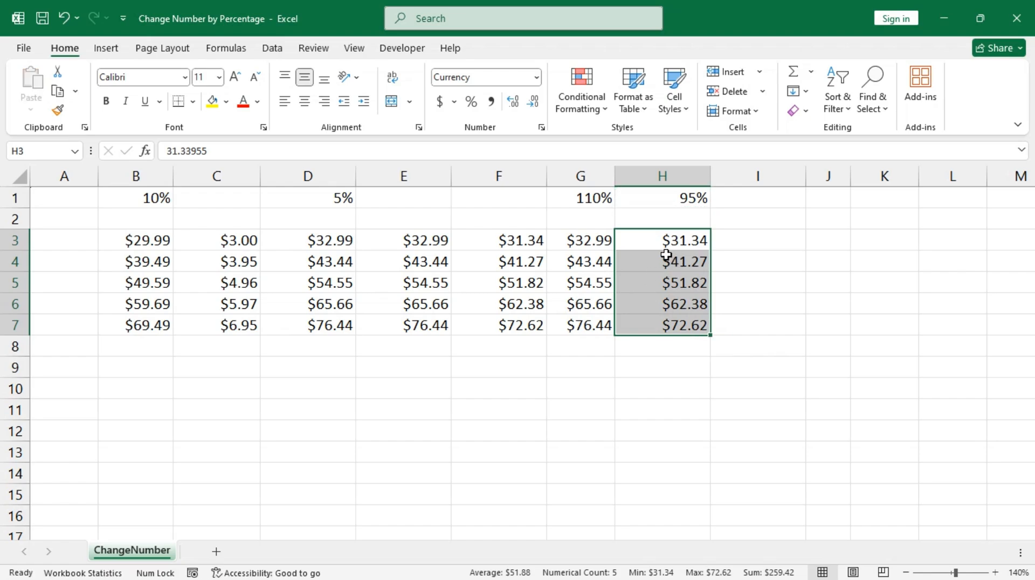
{"action": "left_click", "coordinate": [505, 240]}
Insert an empty column at G, shifting the Paste Special results into H and I.
{"action": "left_click_drag", "start_coordinate": [506, 243], "coordinate": [511, 325]}
{"action": "left_click_drag", "start_coordinate": [674, 240], "coordinate": [682, 327]}
{"action": "left_click", "coordinate": [559, 175]}
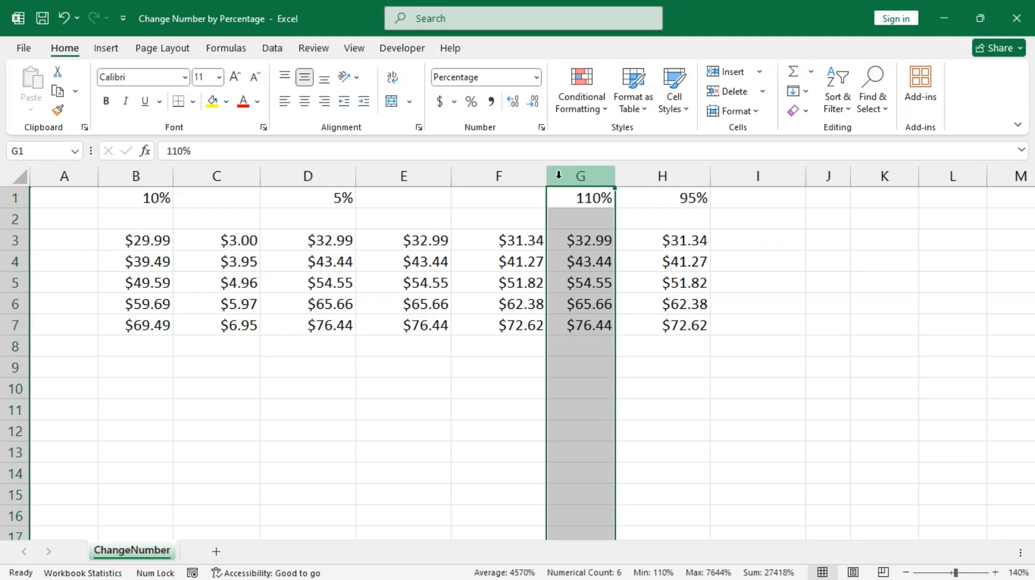
{"action": "key", "text": "ctrl+plus"}
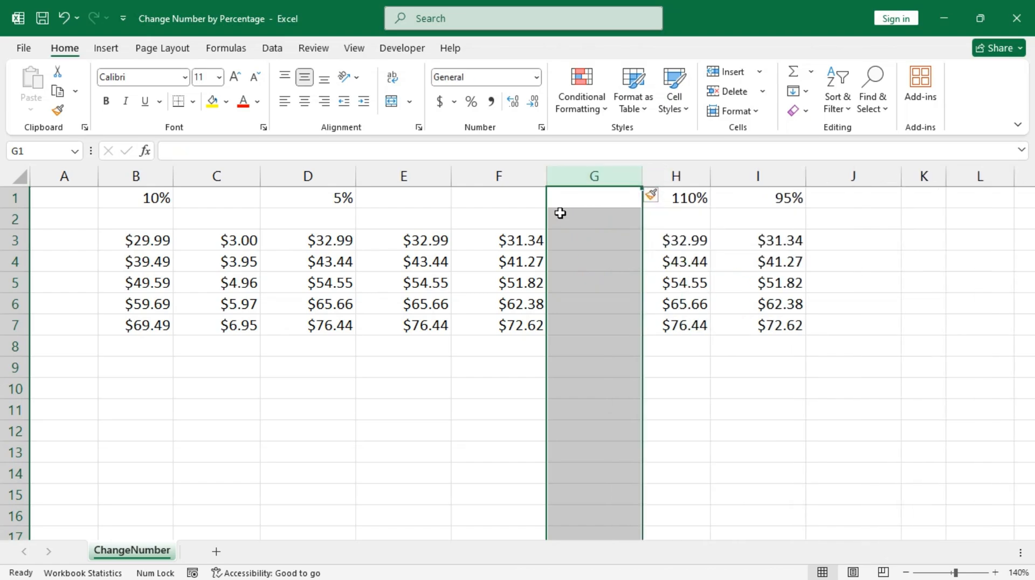
{"action": "left_click", "coordinate": [577, 240]}
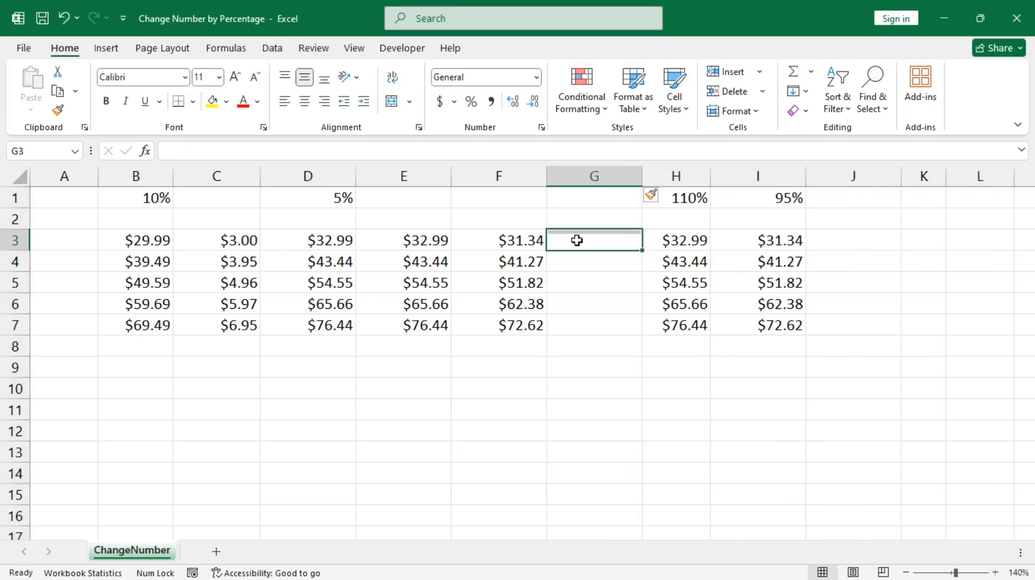
Inspect F3's formula and its absolute $D$1 reference without changing it.
{"action": "left_click", "coordinate": [491, 244]}
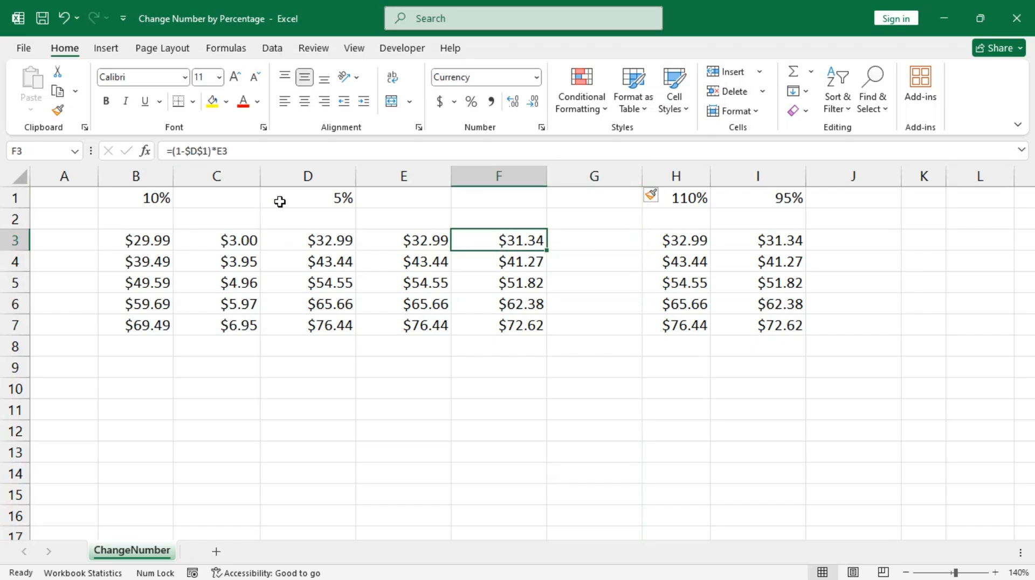
{"action": "key", "text": "F2"}
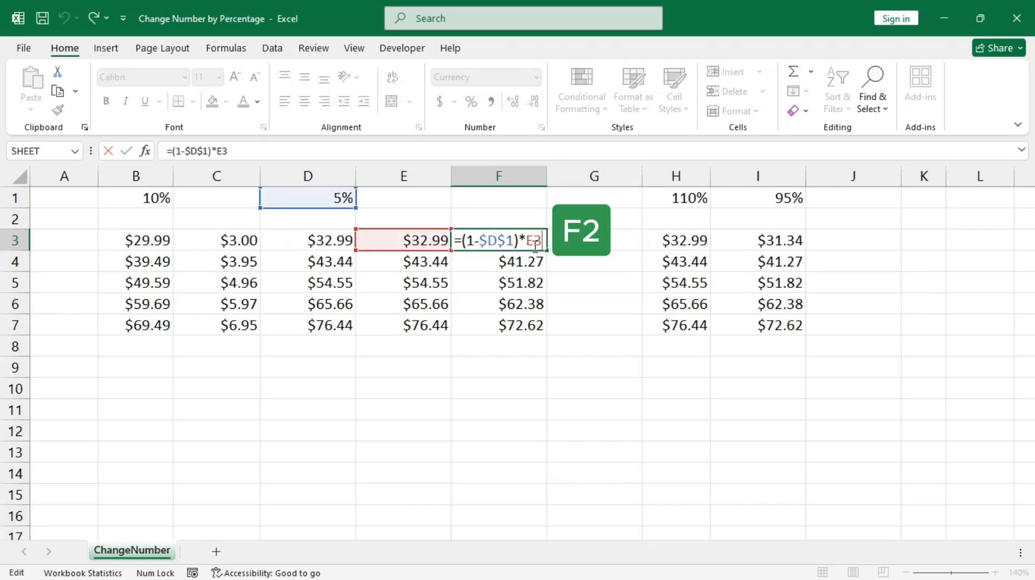
{"action": "left_click", "coordinate": [479, 242]}
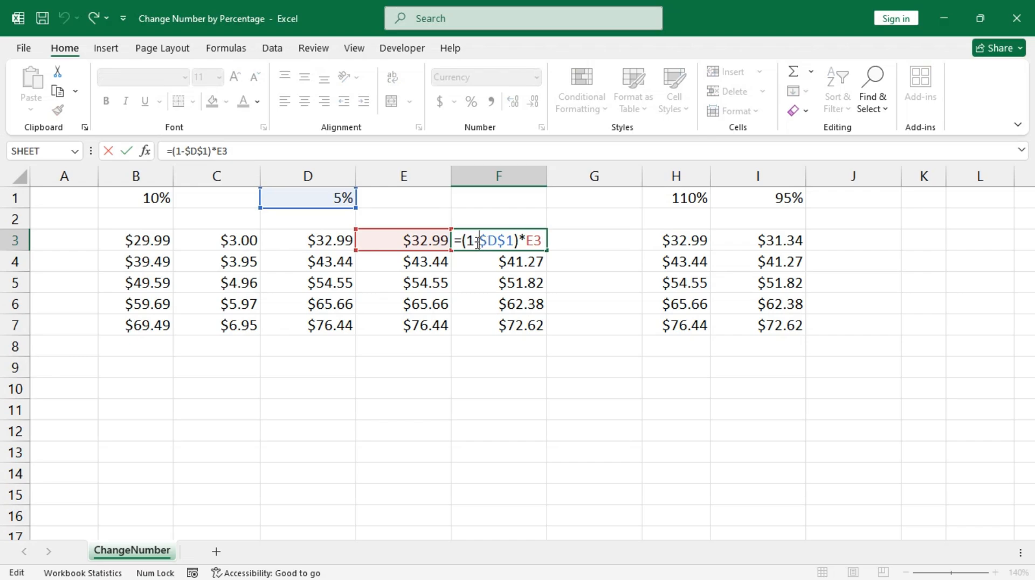
{"action": "key", "text": "Escape"}
{"action": "left_click", "coordinate": [482, 199]}
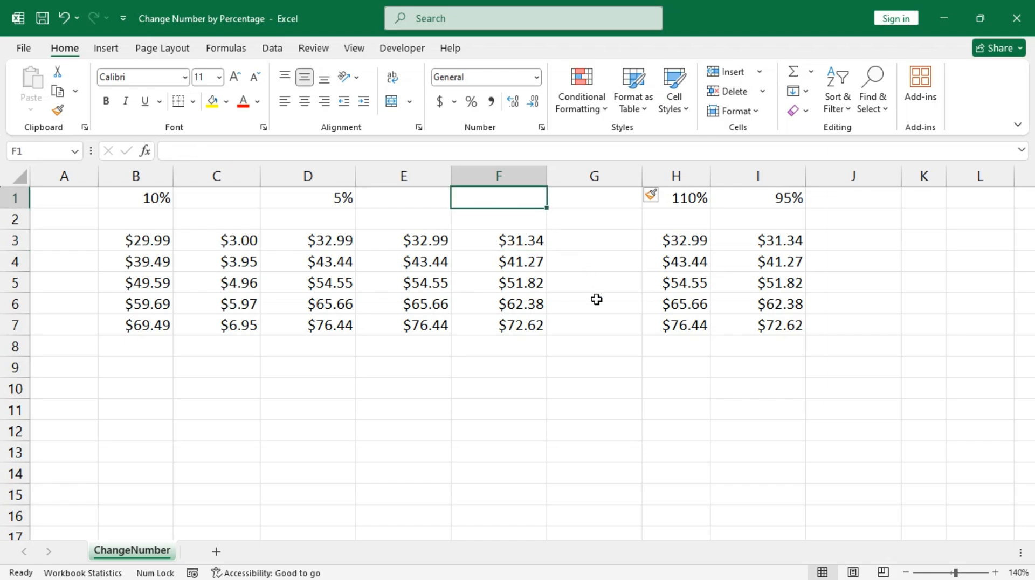
Enter -5% in F1 as the new percentage and select G3:G7.
{"action": "type", "text": "-"}
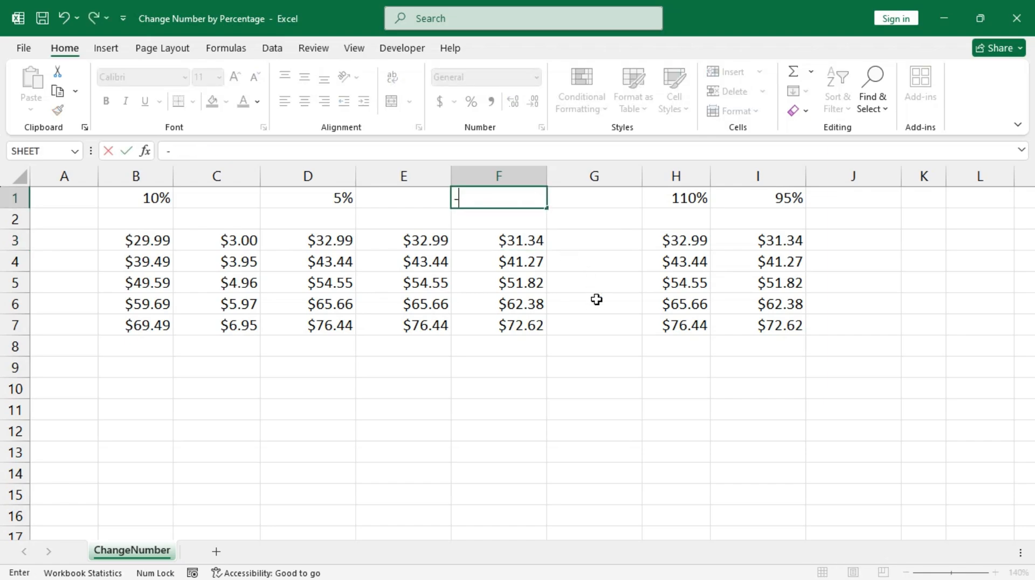
{"action": "type", "text": "5%"}
{"action": "key", "text": "Return"}
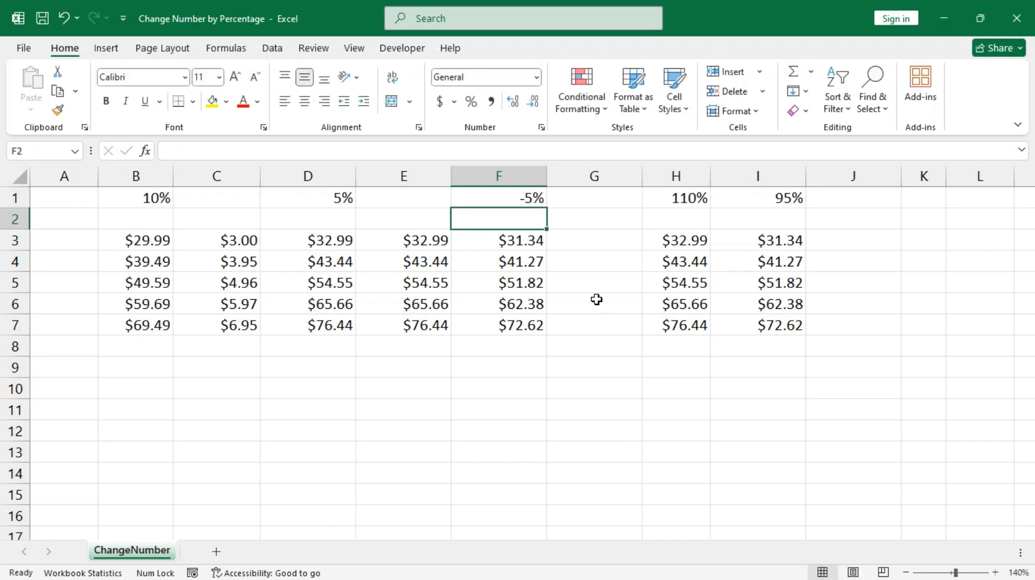
{"action": "left_click_drag", "start_coordinate": [594, 241], "coordinate": [592, 329]}
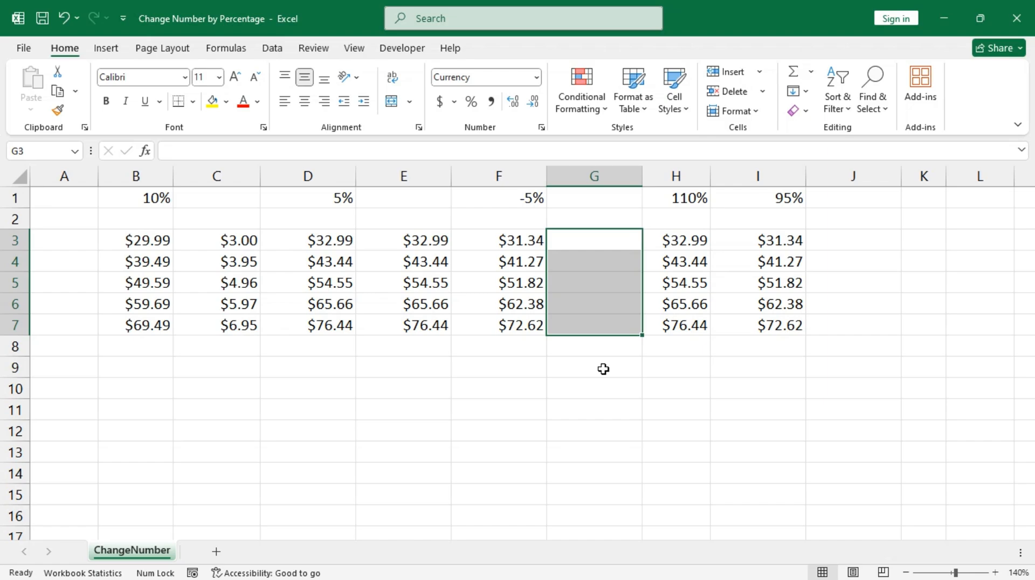
Fill G3:G7 with =(1+$F$1)*B3, giving $28.49 through $66.02.
{"action": "type", "text": "=("}
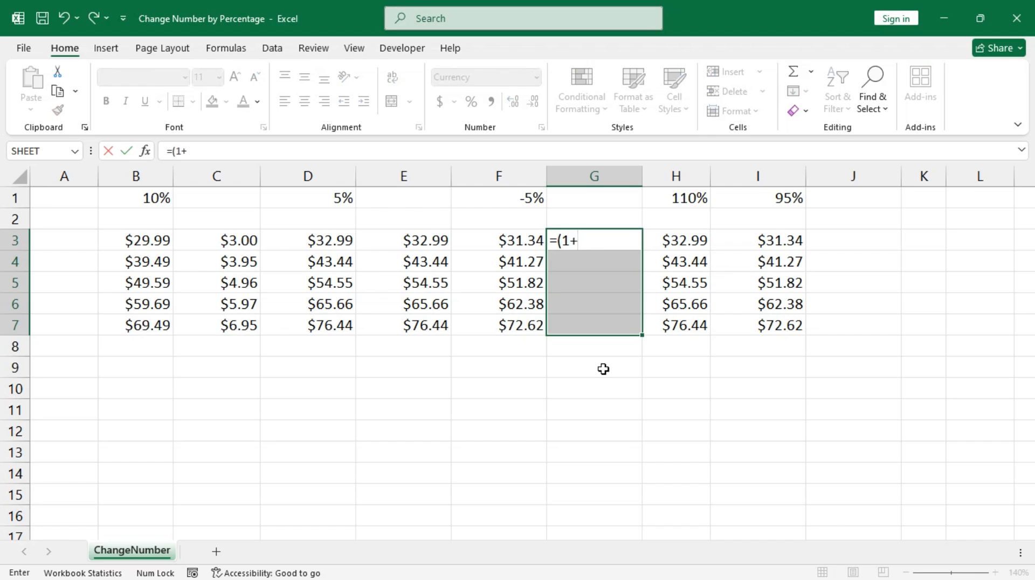
{"action": "type", "text": "1+"}
{"action": "left_click", "coordinate": [482, 198]}
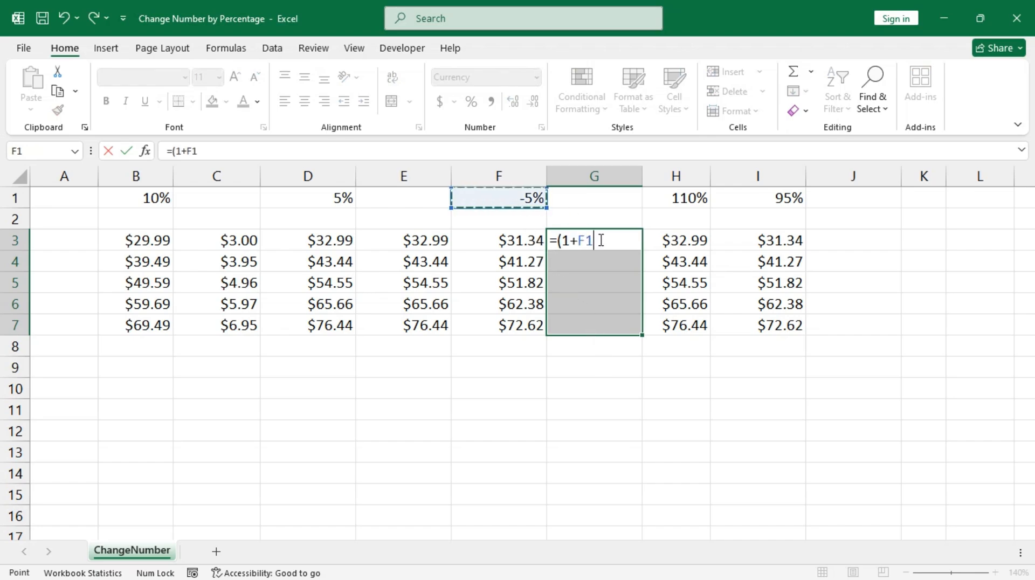
{"action": "key", "text": "F4"}
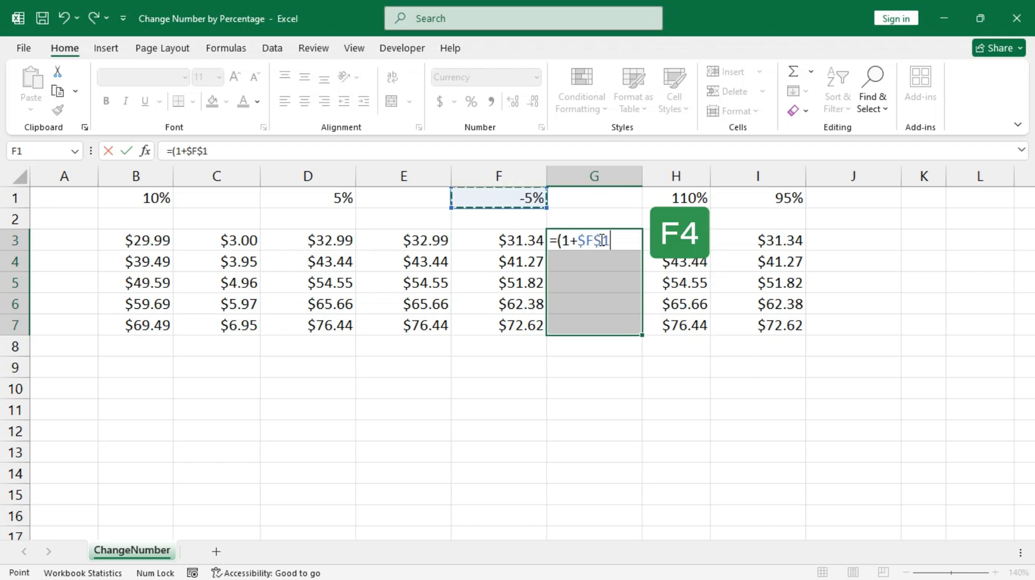
{"action": "type", "text": ")*"}
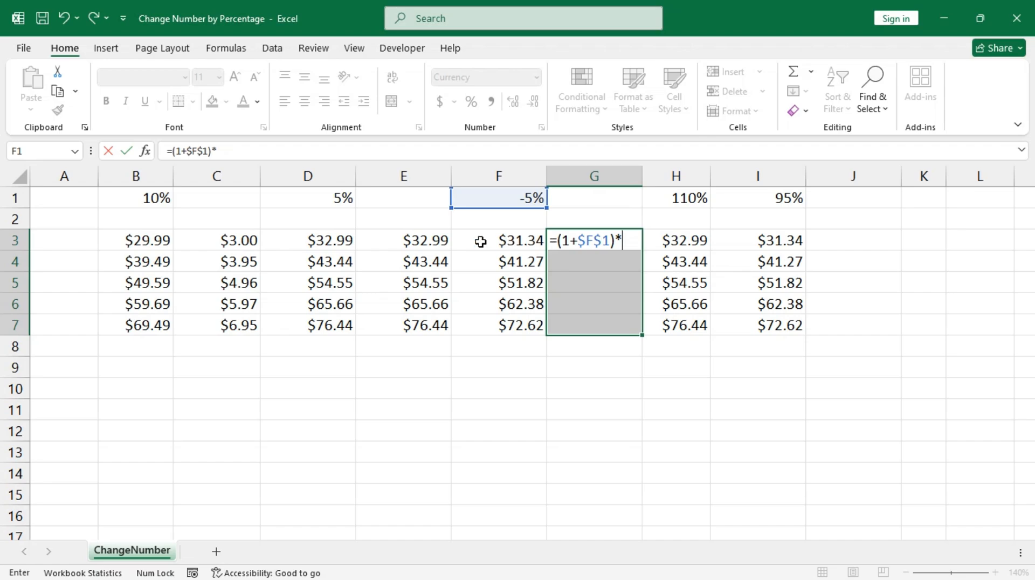
{"action": "left_click", "coordinate": [159, 240]}
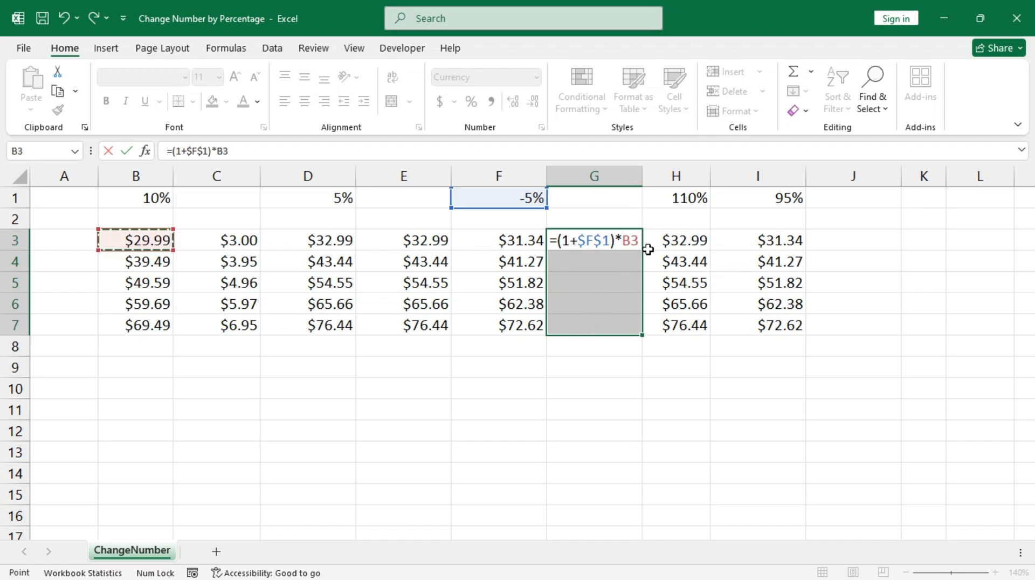
{"action": "key", "text": "Return"}
{"action": "key", "text": "ctrl+d"}
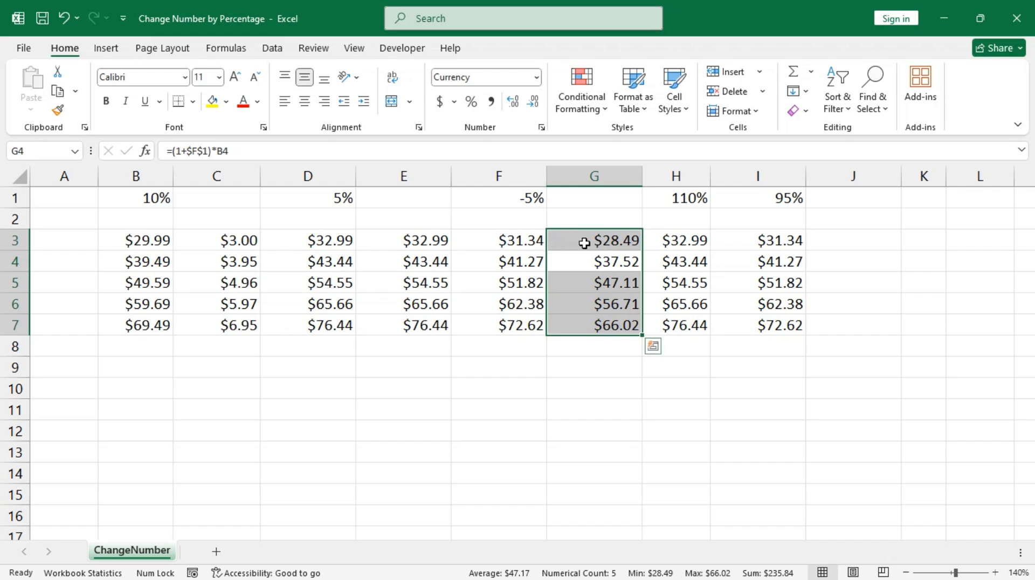
{"action": "left_click", "coordinate": [521, 241]}
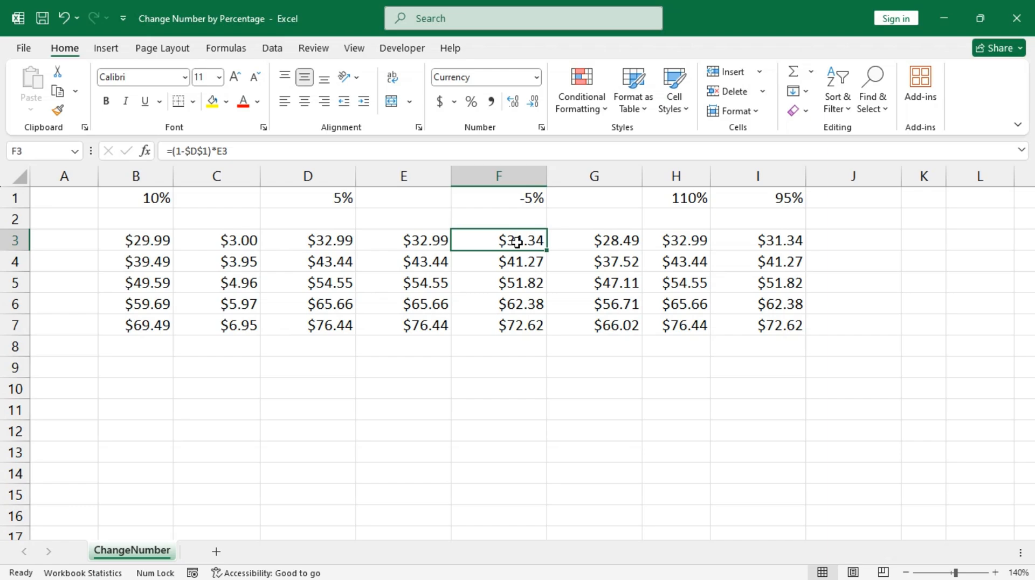
Change G3's formula to =(1+$F$1)*E3 and fill it to G7, giving $31.34 to $72.62.
{"action": "left_click", "coordinate": [599, 240]}
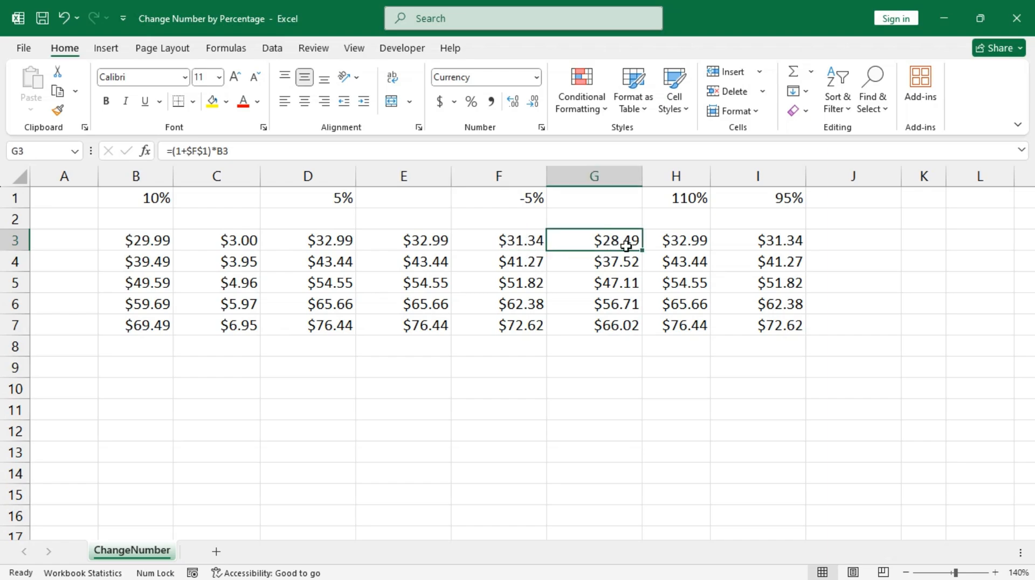
{"action": "key", "text": "F2"}
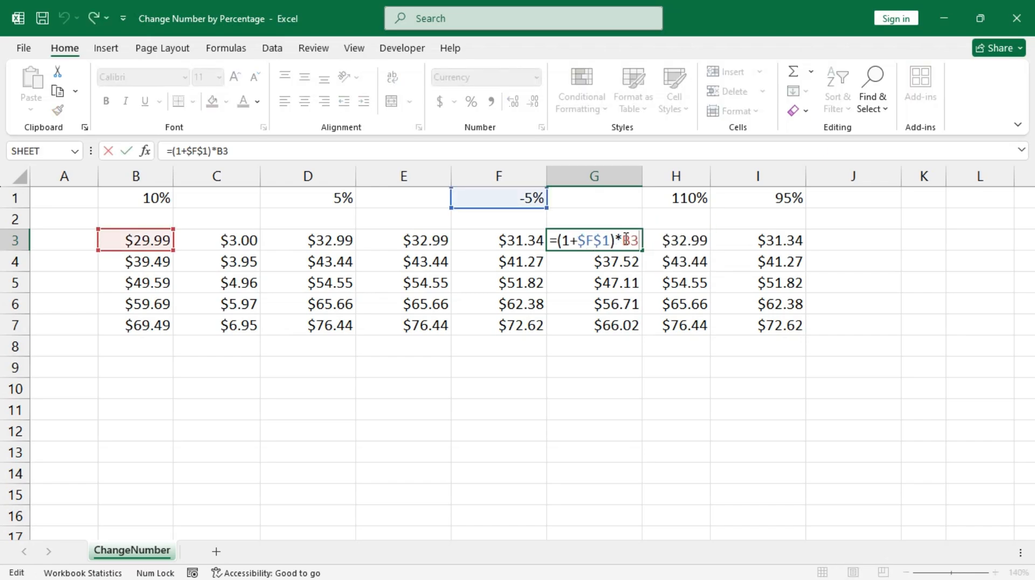
{"action": "left_click_drag", "start_coordinate": [623, 239], "coordinate": [638, 238]}
{"action": "left_click", "coordinate": [509, 242]}
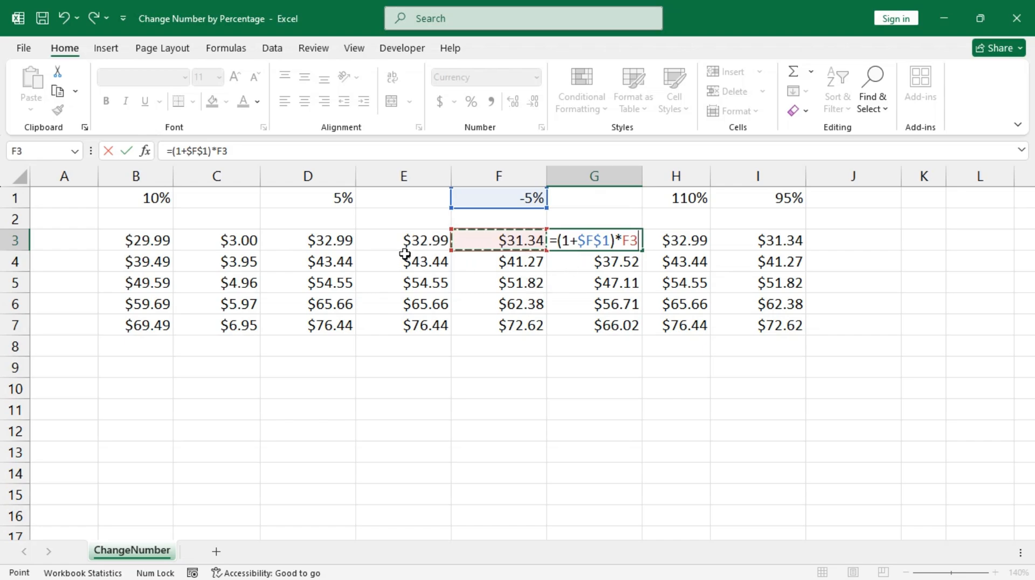
{"action": "left_click", "coordinate": [418, 242]}
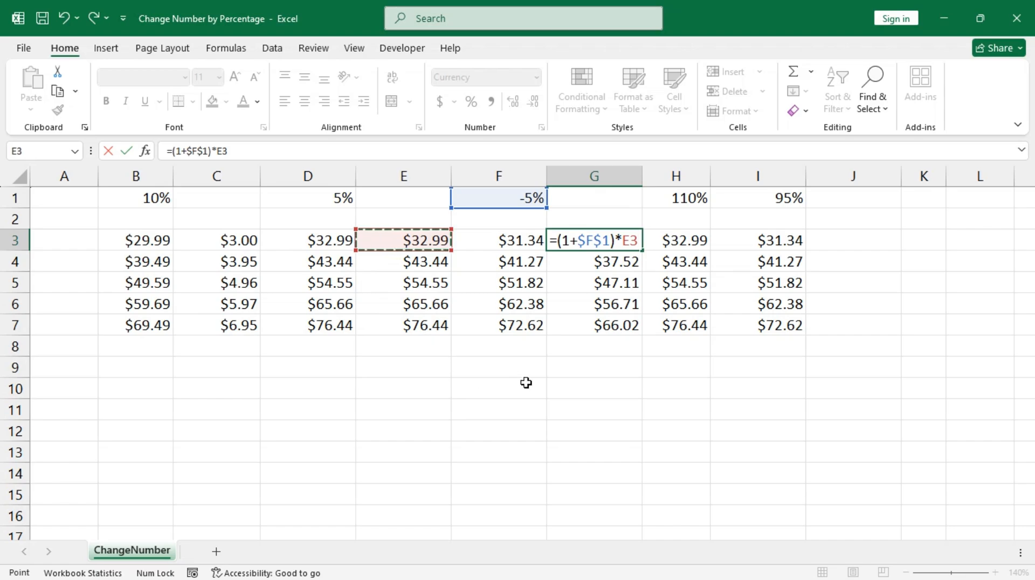
{"action": "key", "text": "ctrl+Return"}
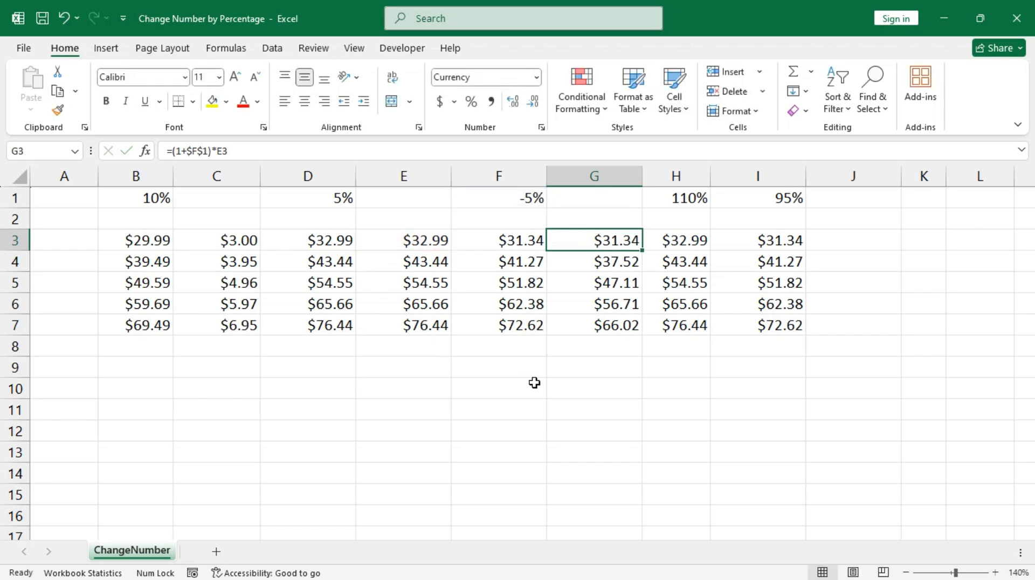
{"action": "double_click", "coordinate": [644, 254]}
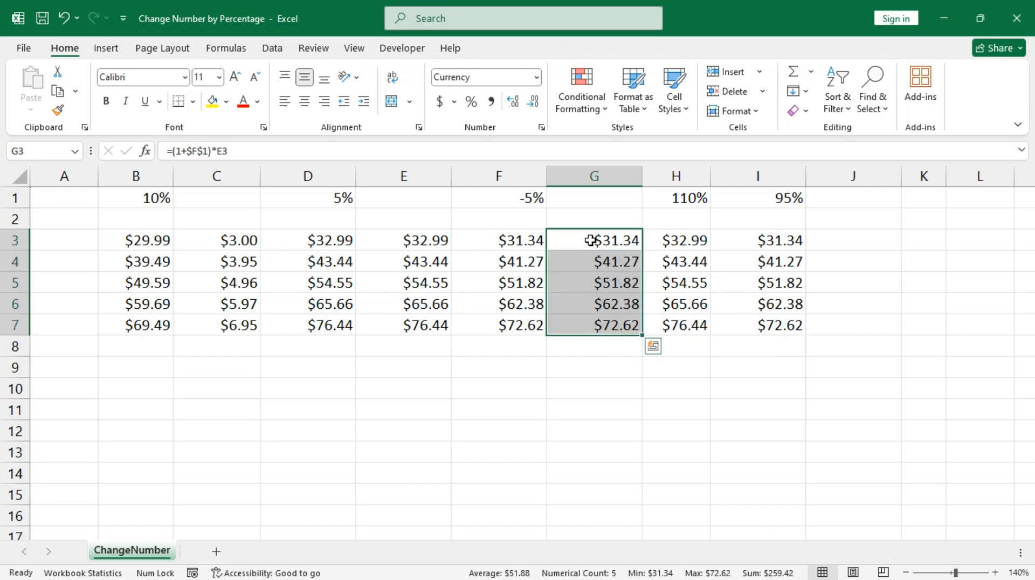
{"action": "left_click", "coordinate": [594, 240]}
Change F1 to -10%, recalculating G3:G7 to $29.69 through $68.80.
{"action": "left_click", "coordinate": [521, 200]}
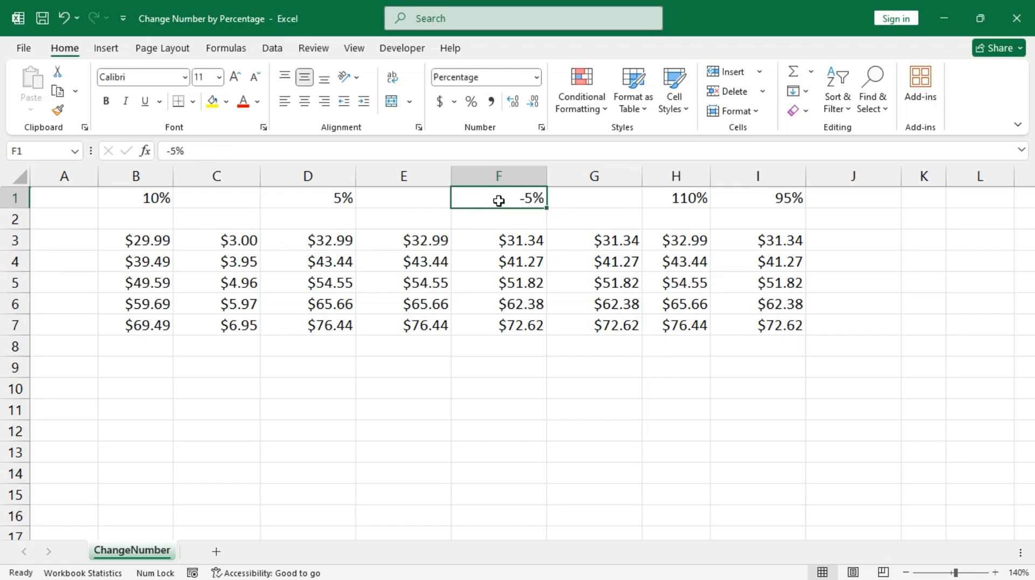
{"action": "type", "text": "-10"}
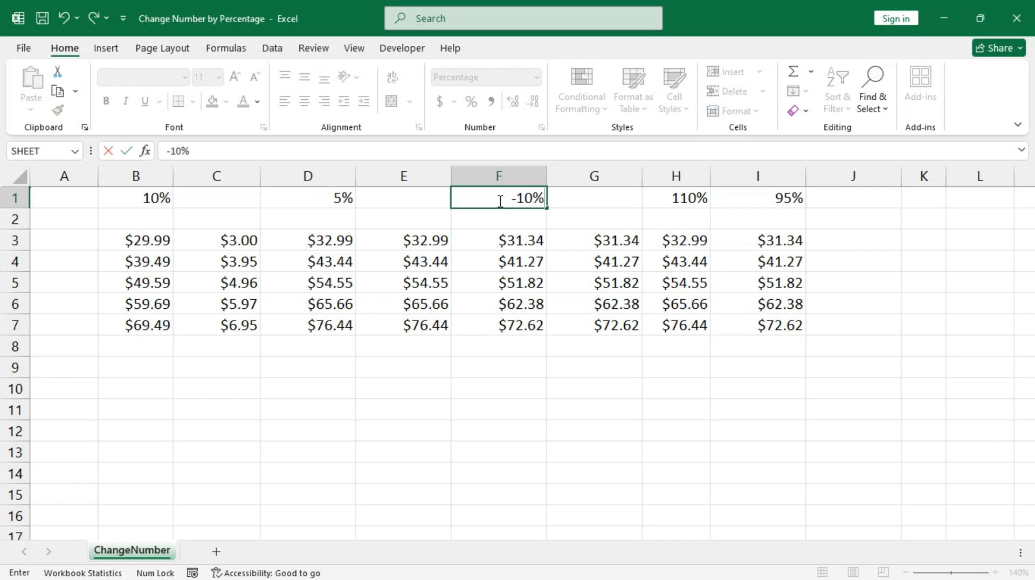
{"action": "key", "text": "Return"}
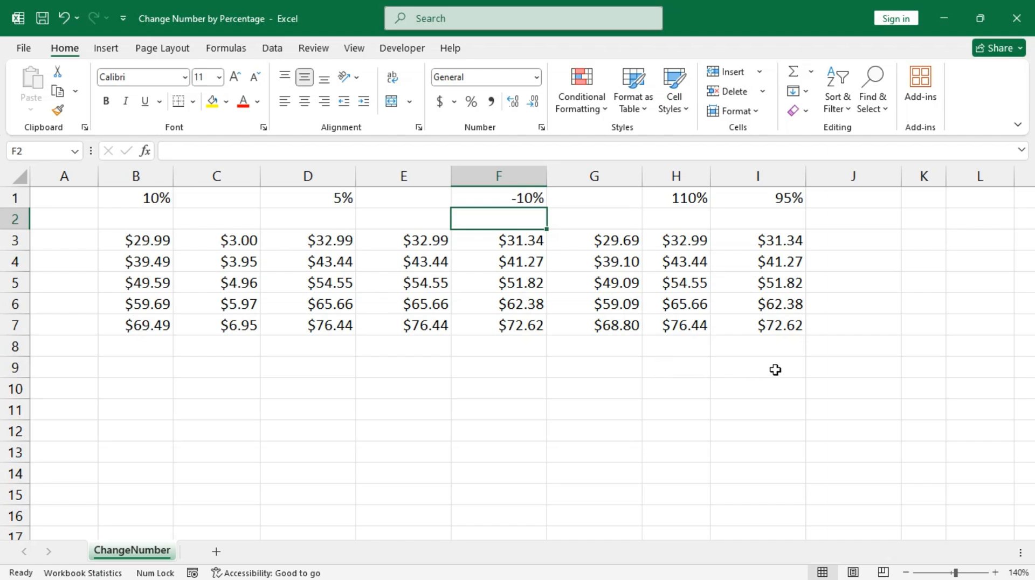
{"action": "left_click", "coordinate": [823, 367]}
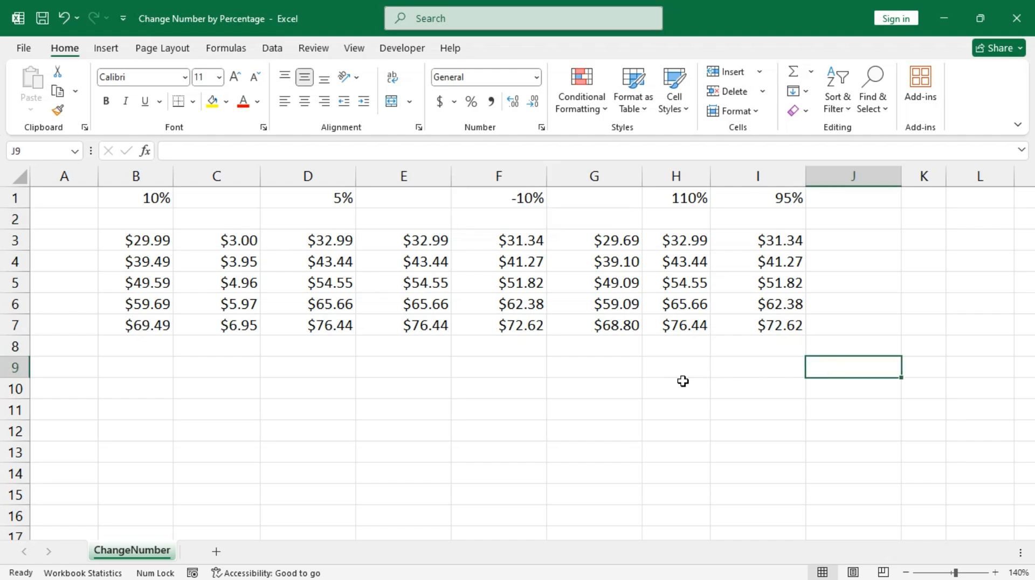